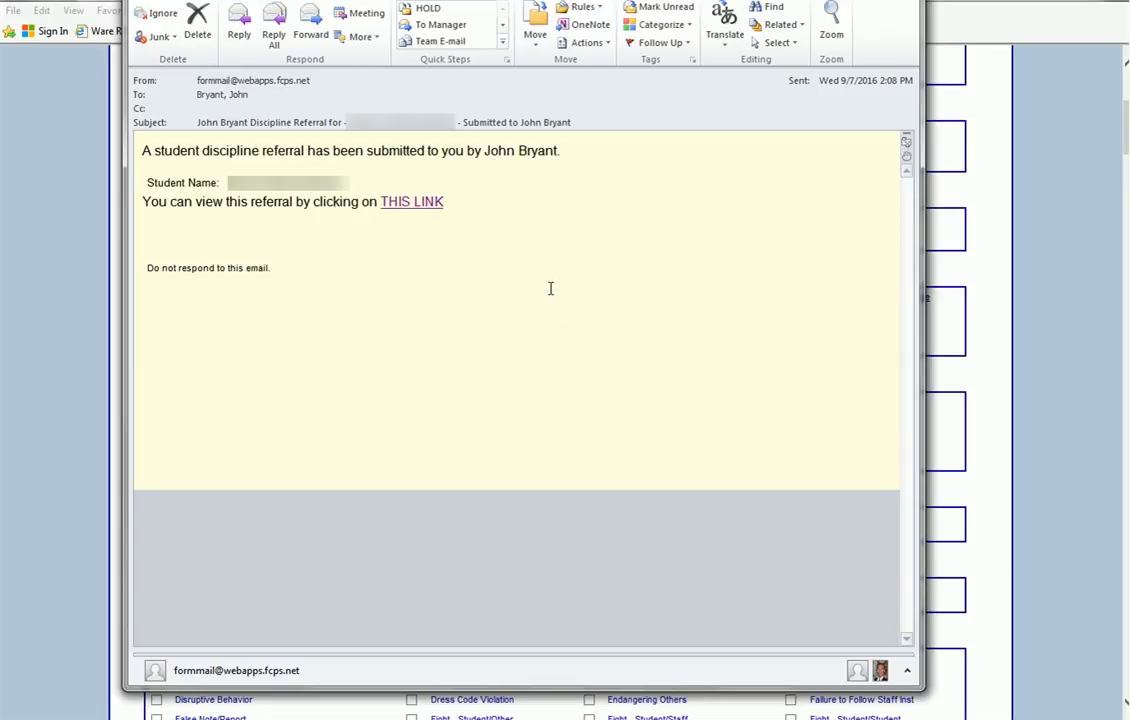
Open the submitted discipline referral from the notification e-mail's link and look over its contents.
click(416, 207)
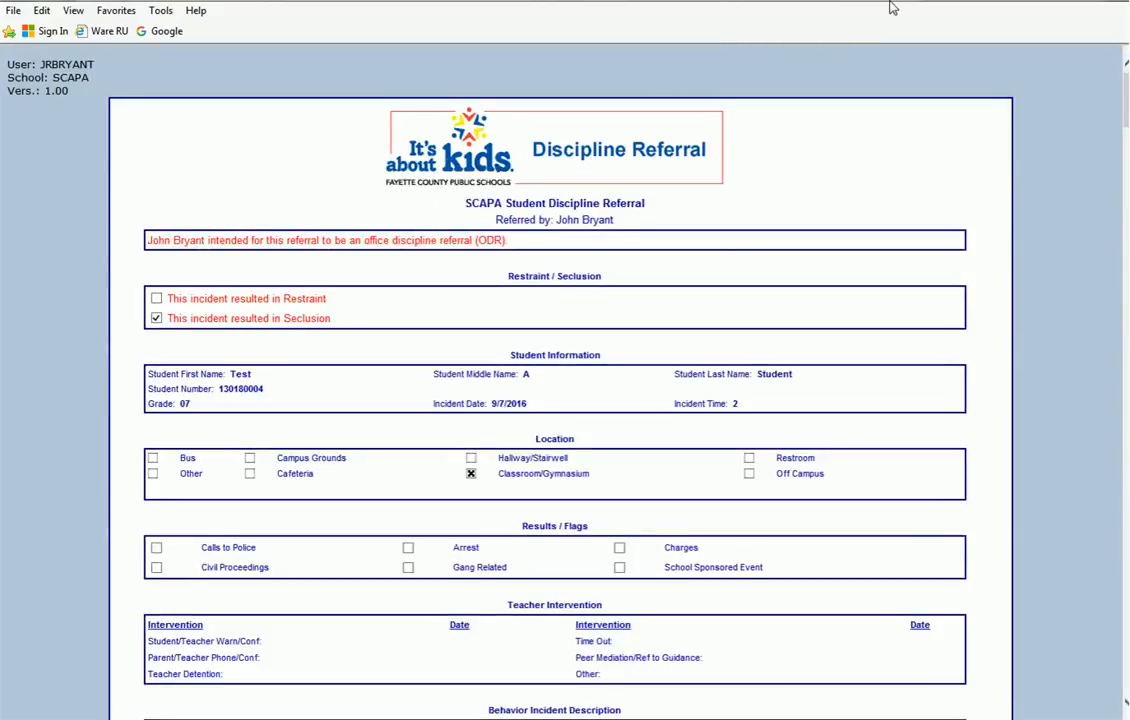
scroll(890, 8, down, 3)
scroll(1033, 264, up, 3)
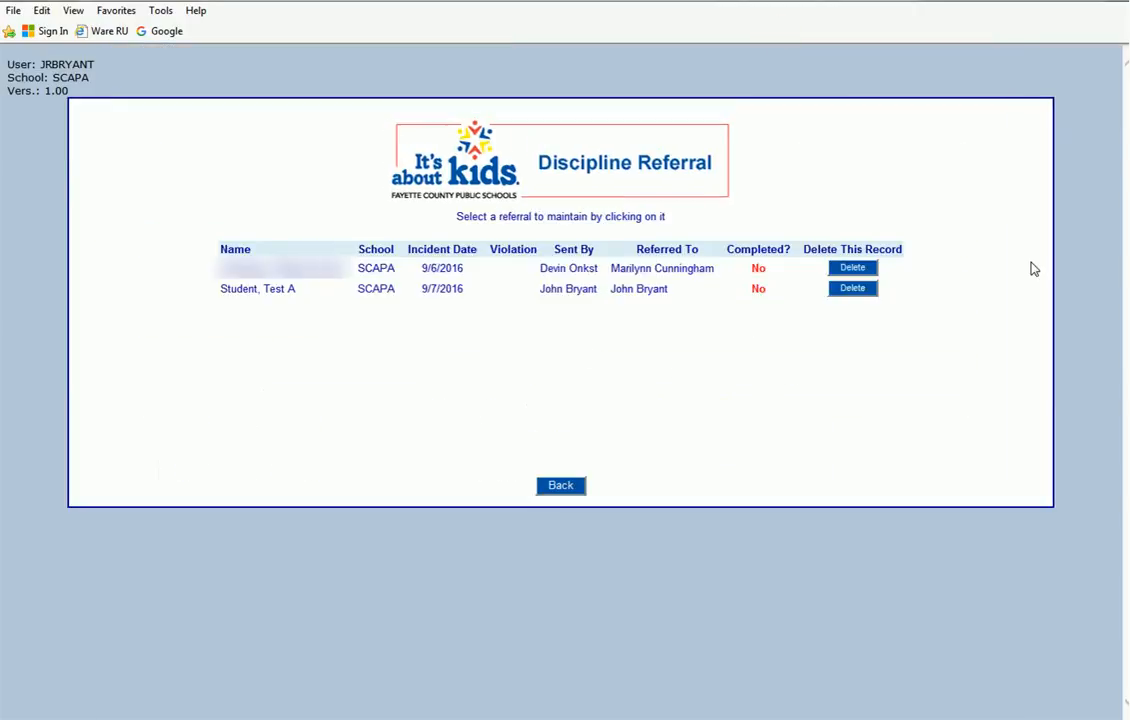
Return to System Administration, list all not-completed referrals through Discipline Referral Update, and open the one dated 9/7/2016.
key(alt+Left)
key(alt+Left)
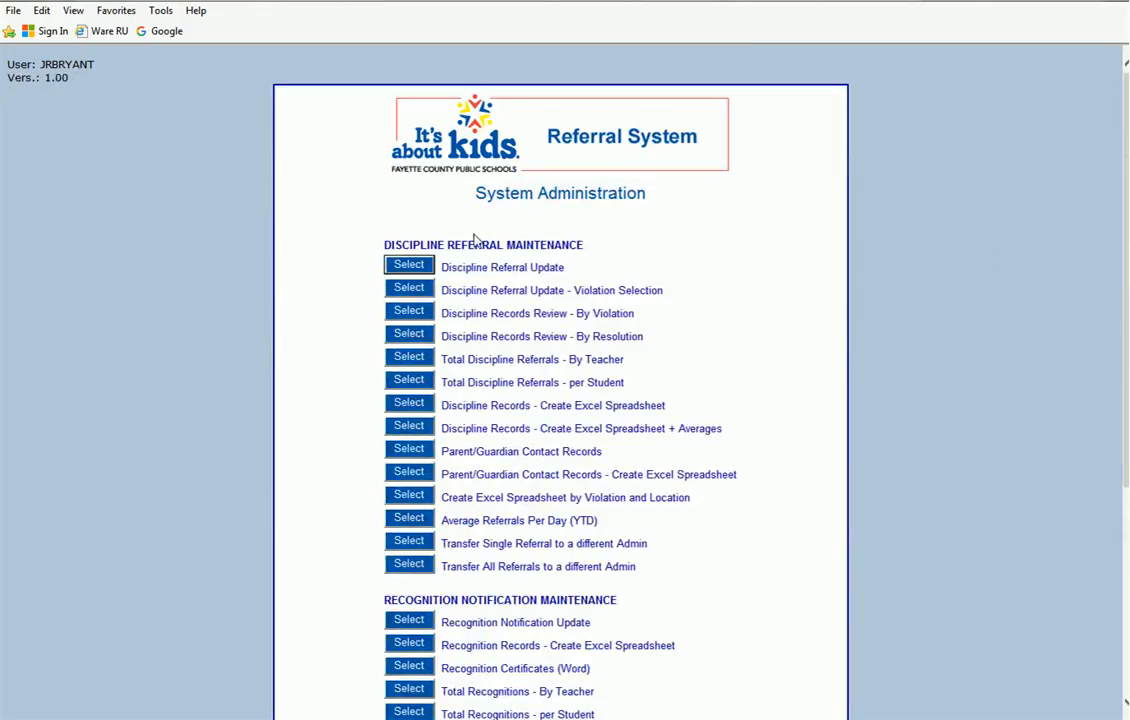
click(424, 268)
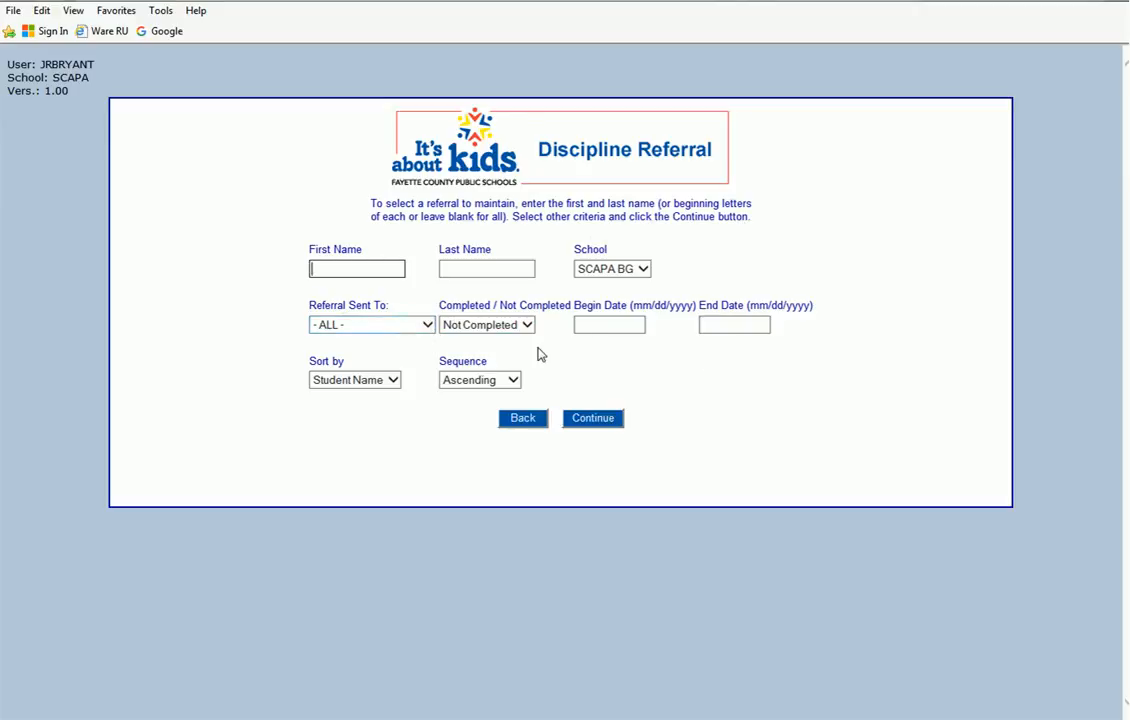
click(595, 420)
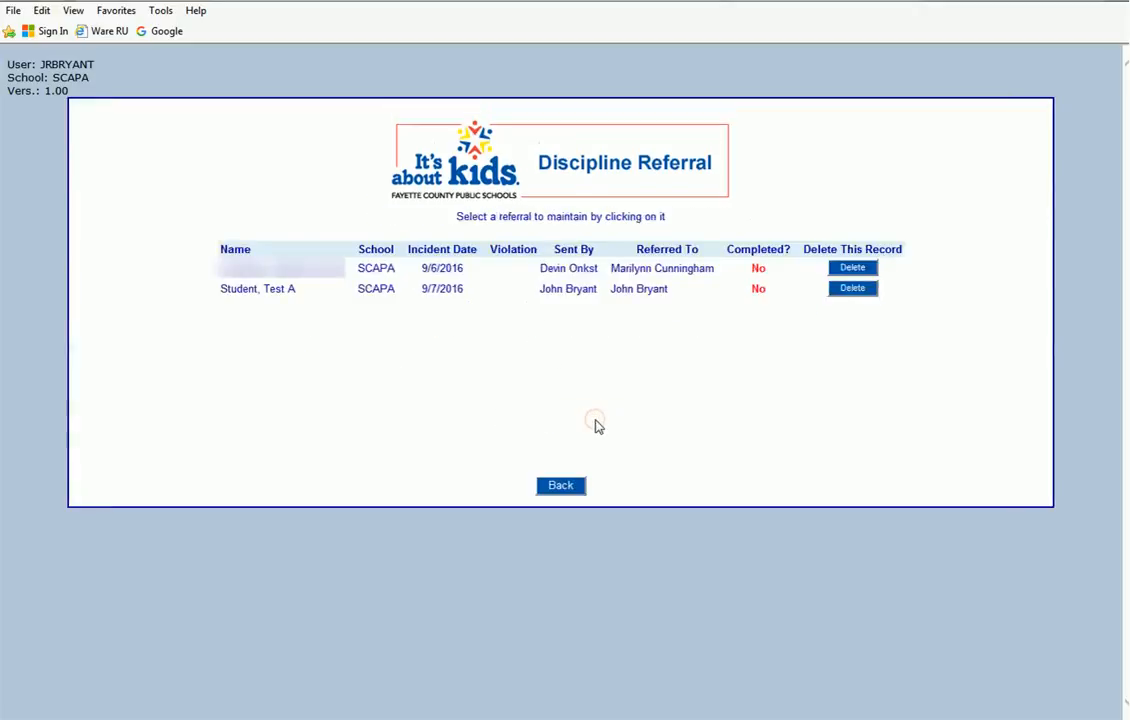
click(279, 290)
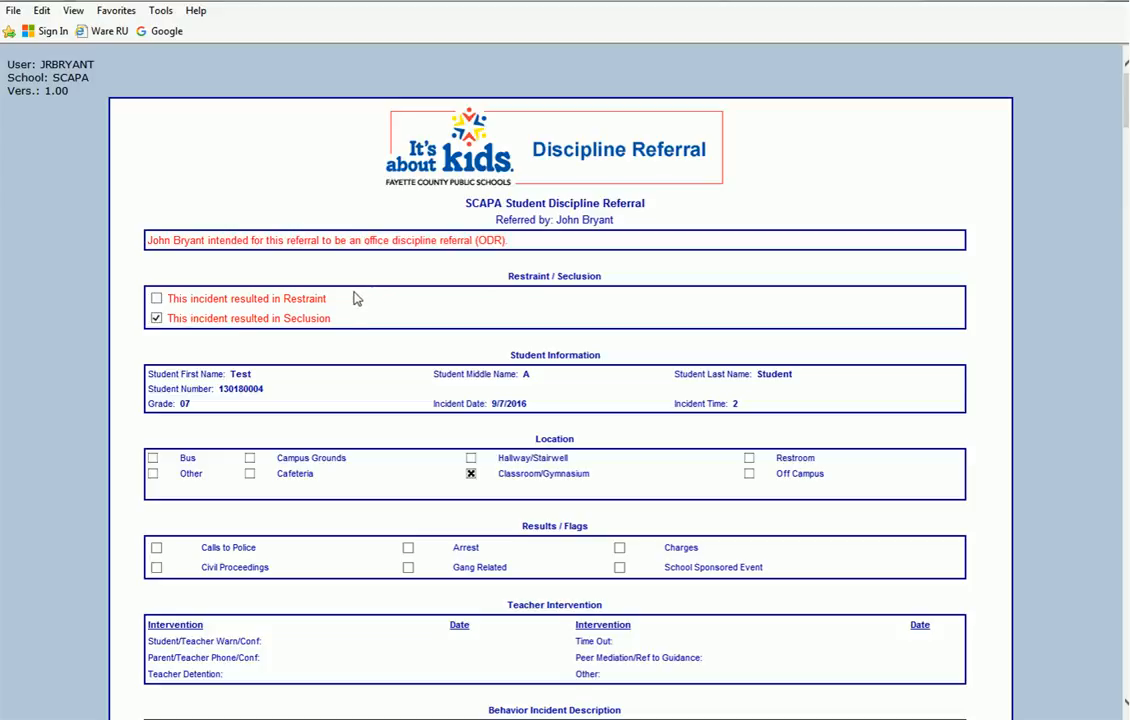
Review the referral's restraint/seclusion, location, flags, teacher intervention, incident description, motivation and teacher comments sections.
click(156, 319)
click(156, 319)
scroll(557, 400, down, 3)
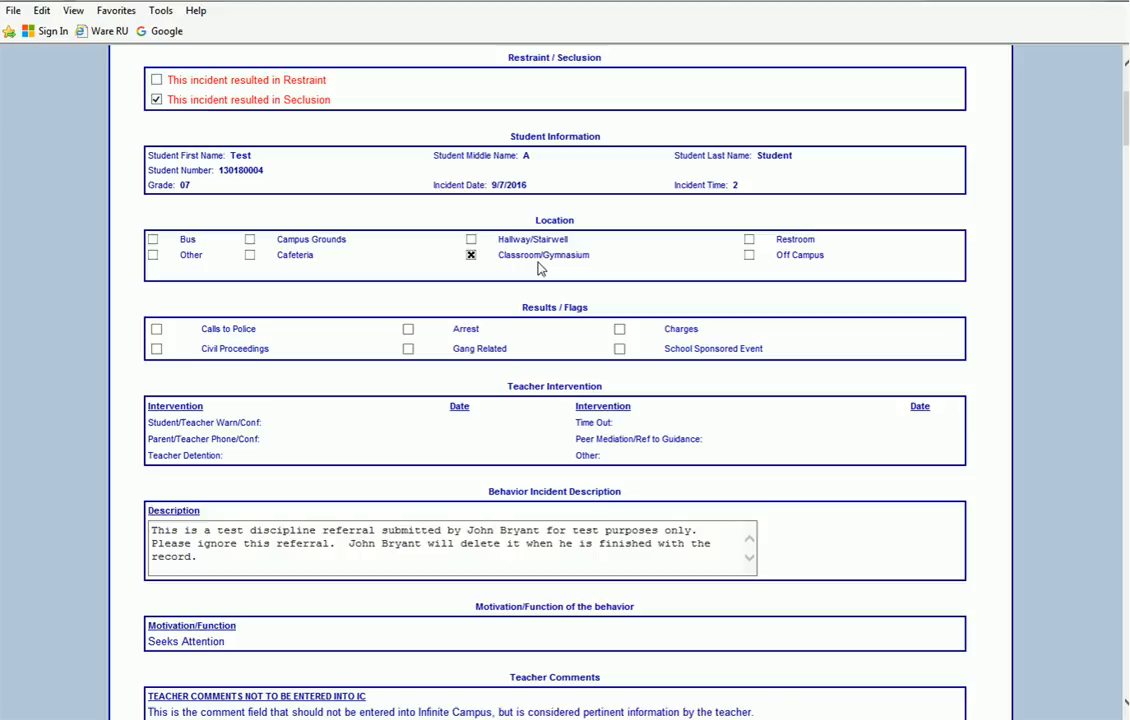
scroll(540, 268, down, 2)
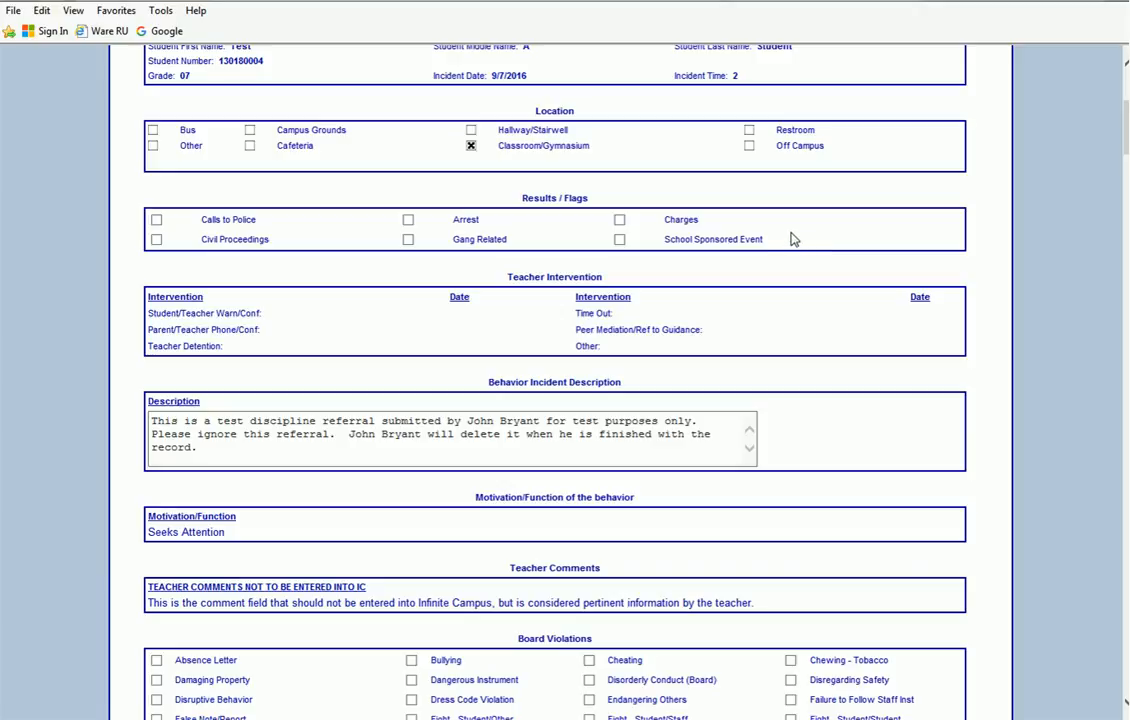
scroll(790, 239, down, 2)
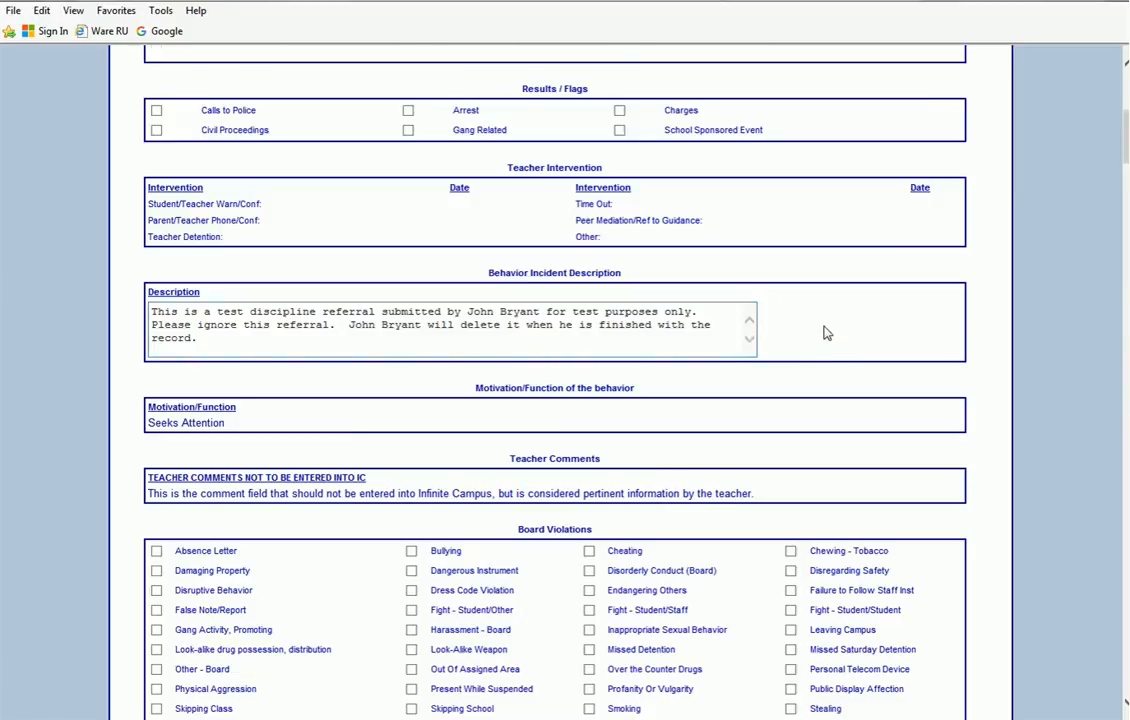
scroll(825, 333, down, 2)
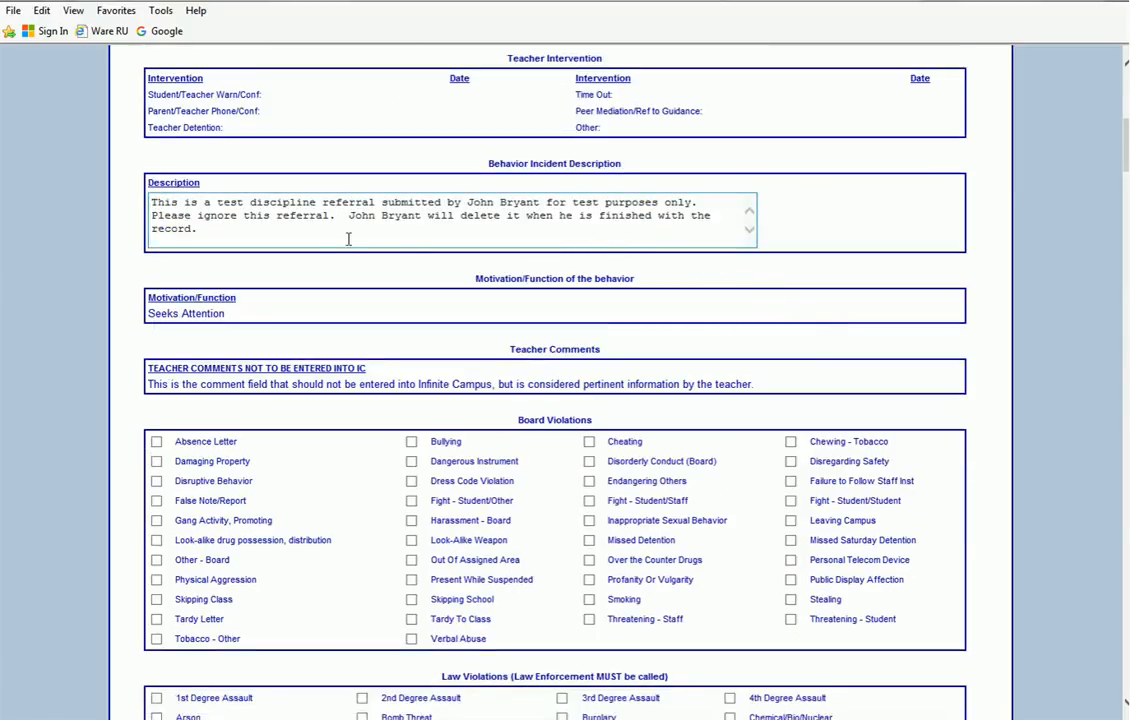
click(245, 231)
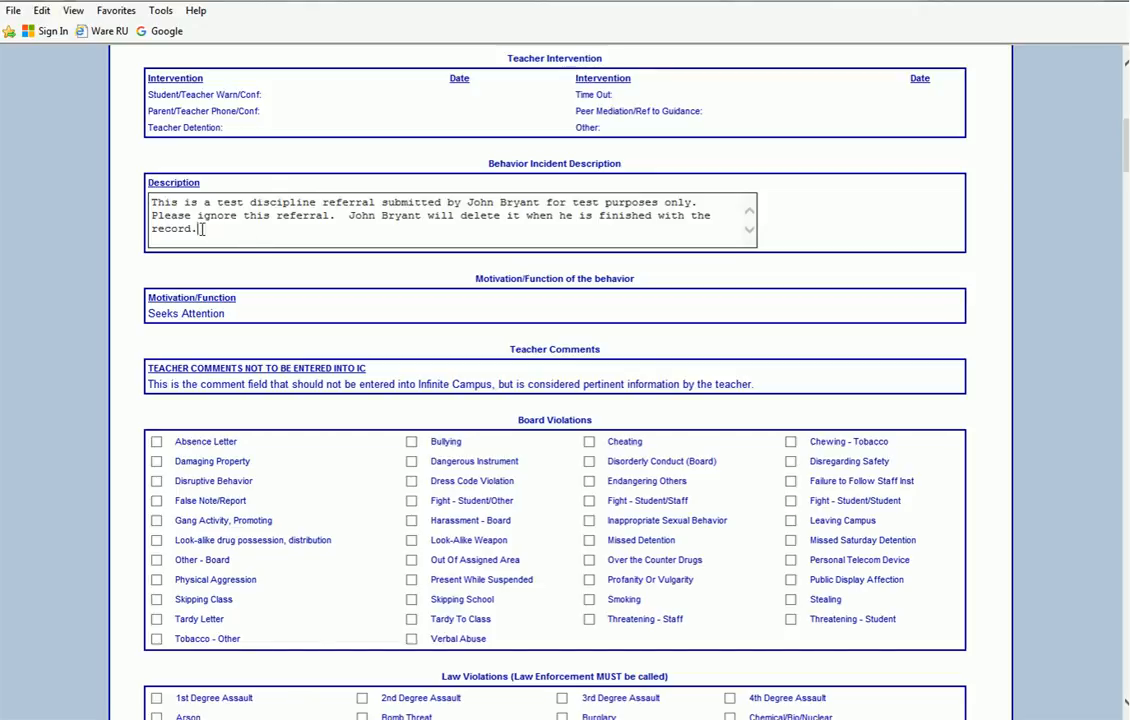
drag(201, 229, 150, 201)
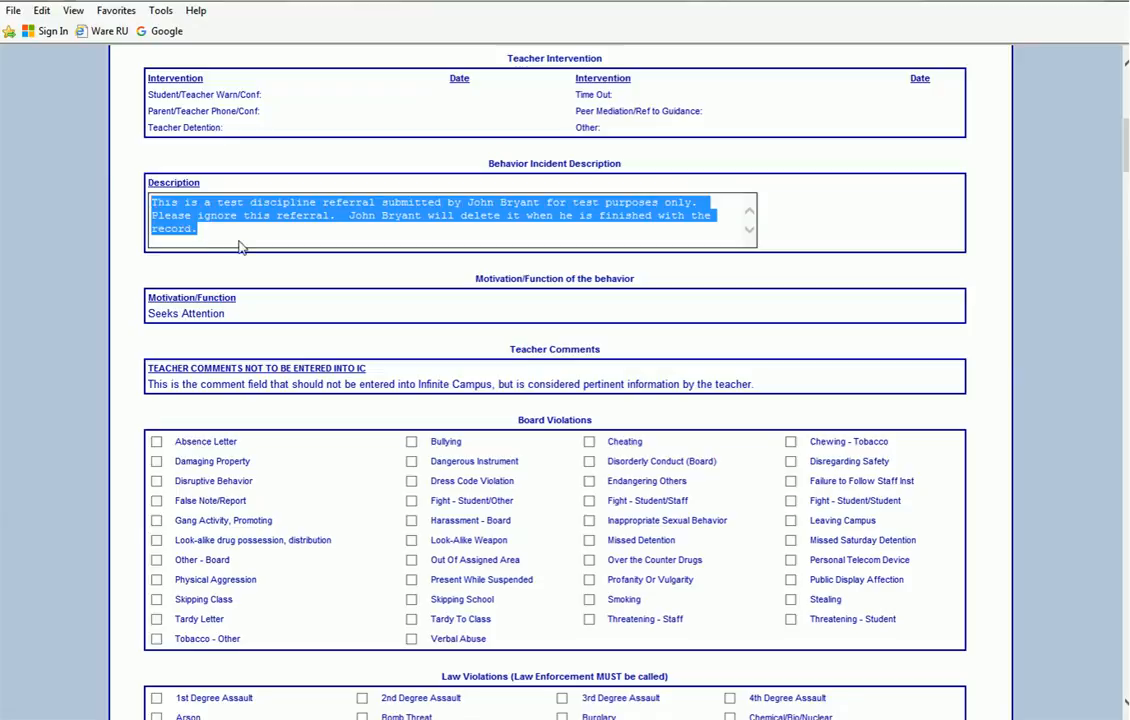
click(241, 243)
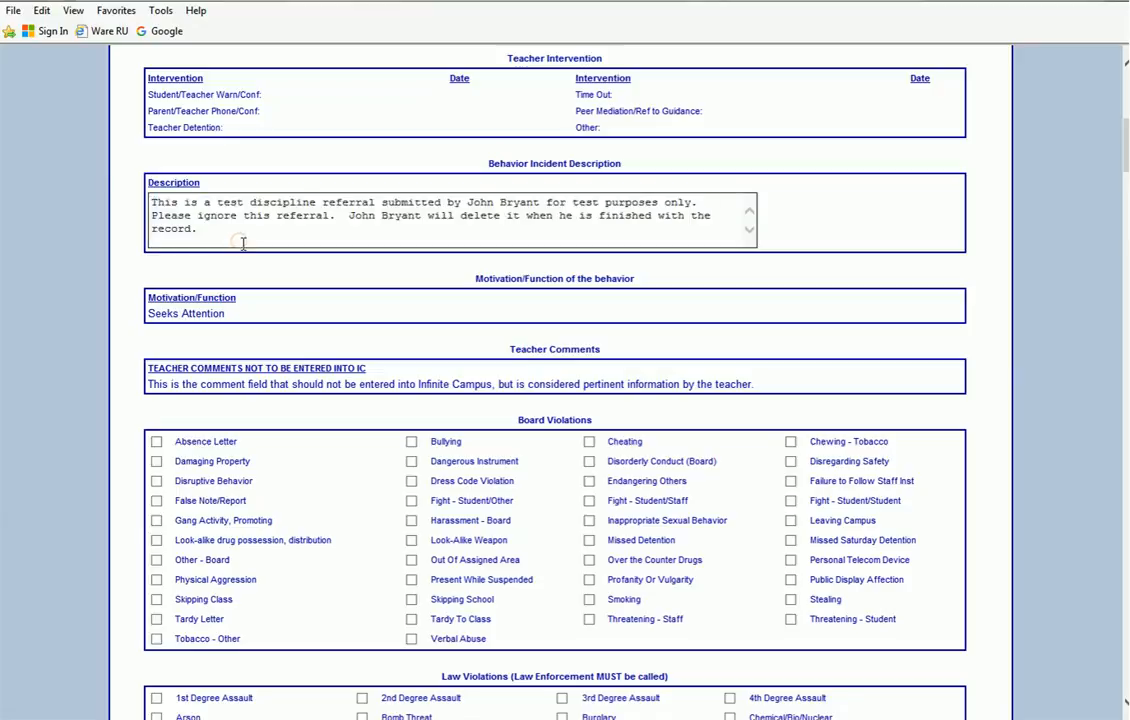
scroll(254, 250, down, 1)
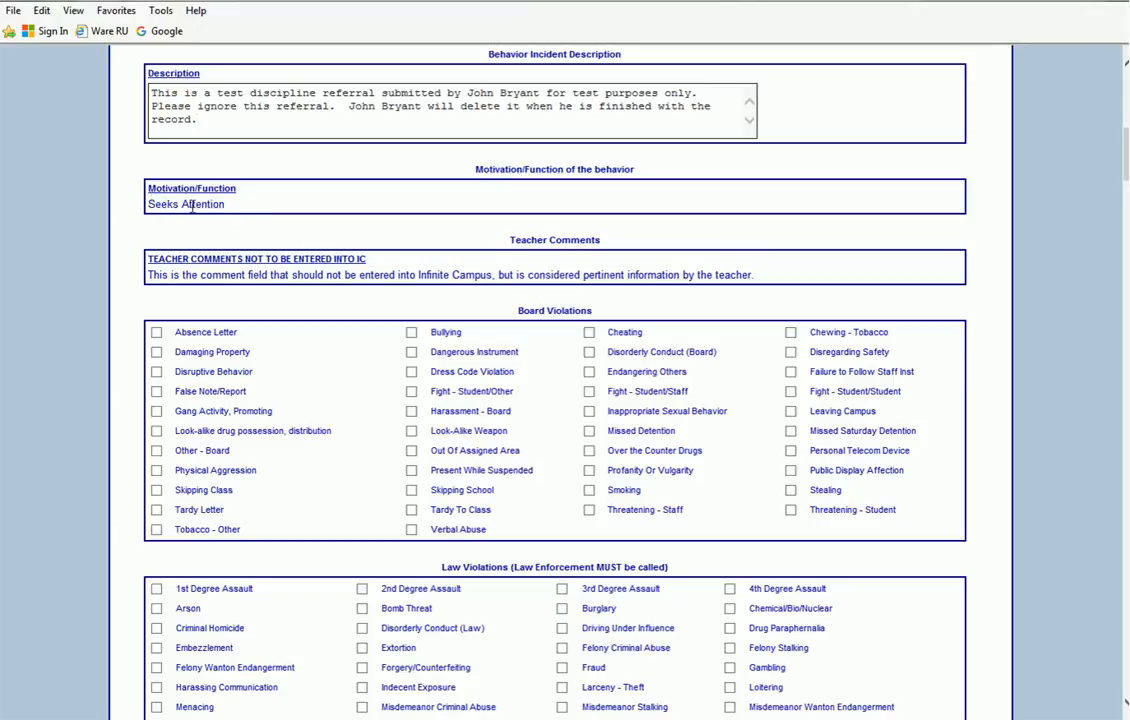
scroll(430, 215, down, 2)
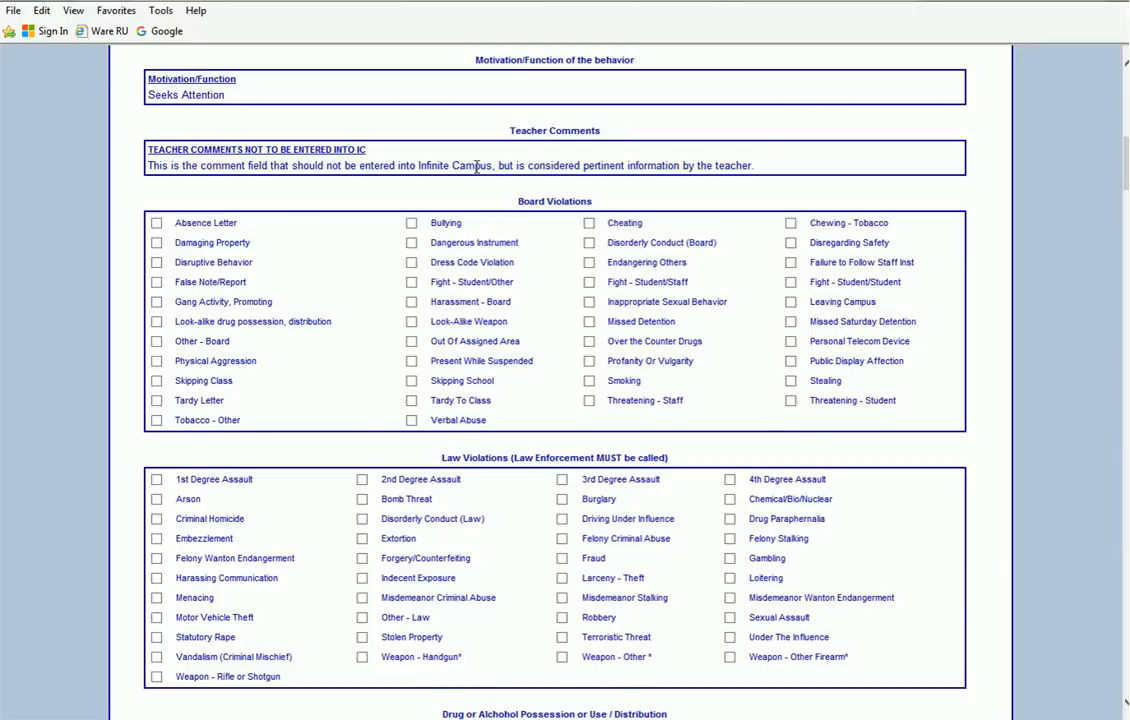
scroll(476, 167, down, 2)
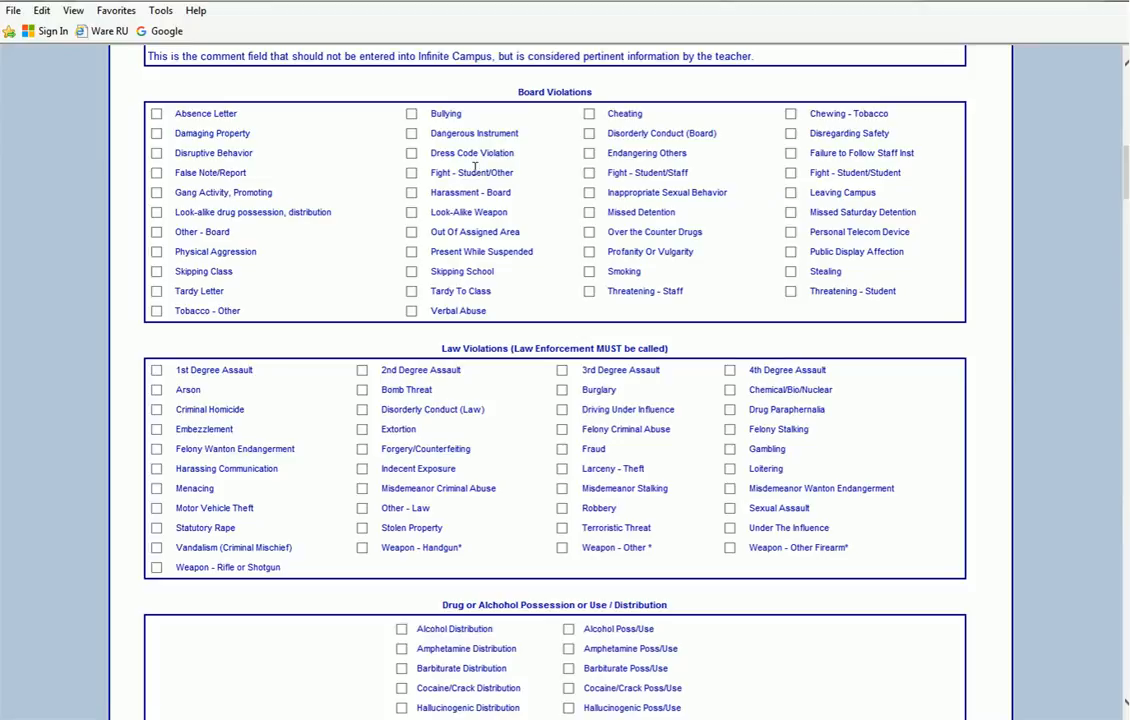
Mark Disruptive Behavior as the referral's board violation.
click(156, 153)
scroll(310, 190, down, 3)
scroll(310, 190, down, 6)
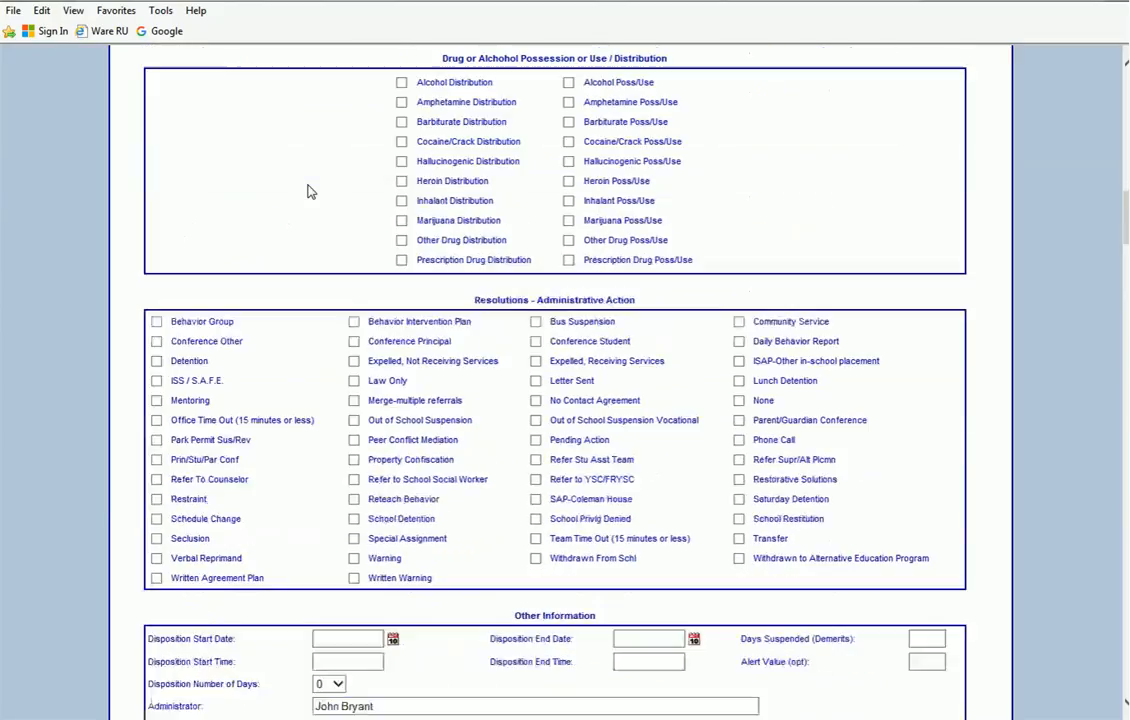
Select Conference Principal and School Detention as the administrative action resolutions.
scroll(310, 190, down, 2)
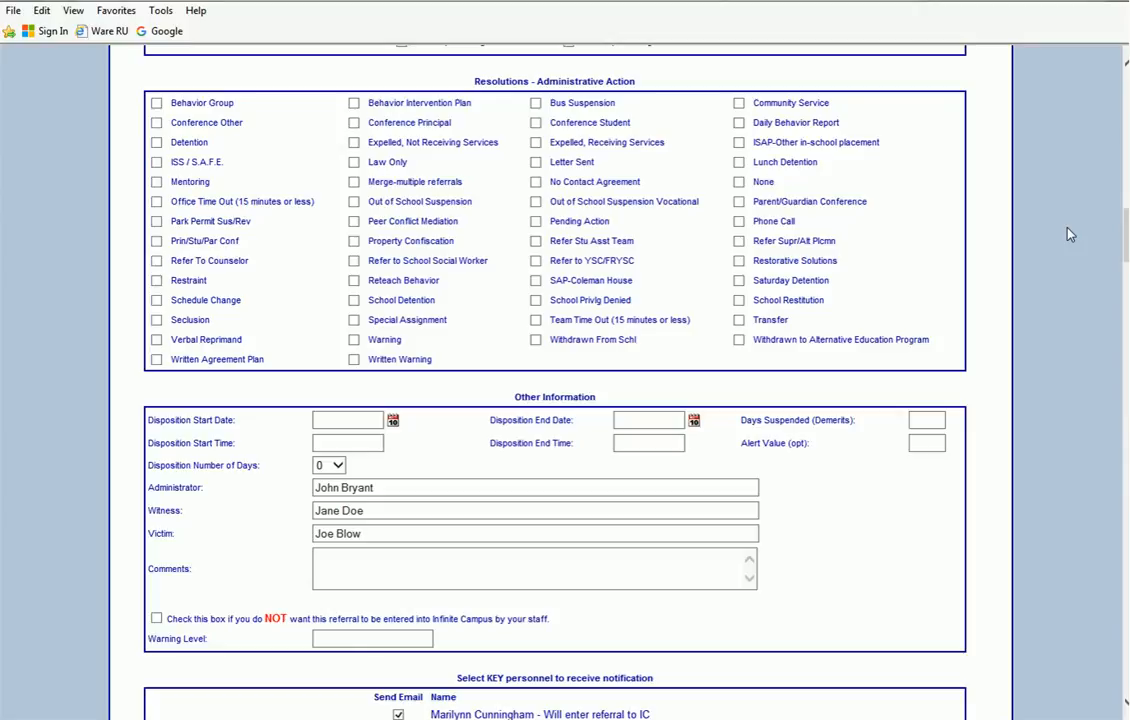
scroll(1068, 234, down, 9)
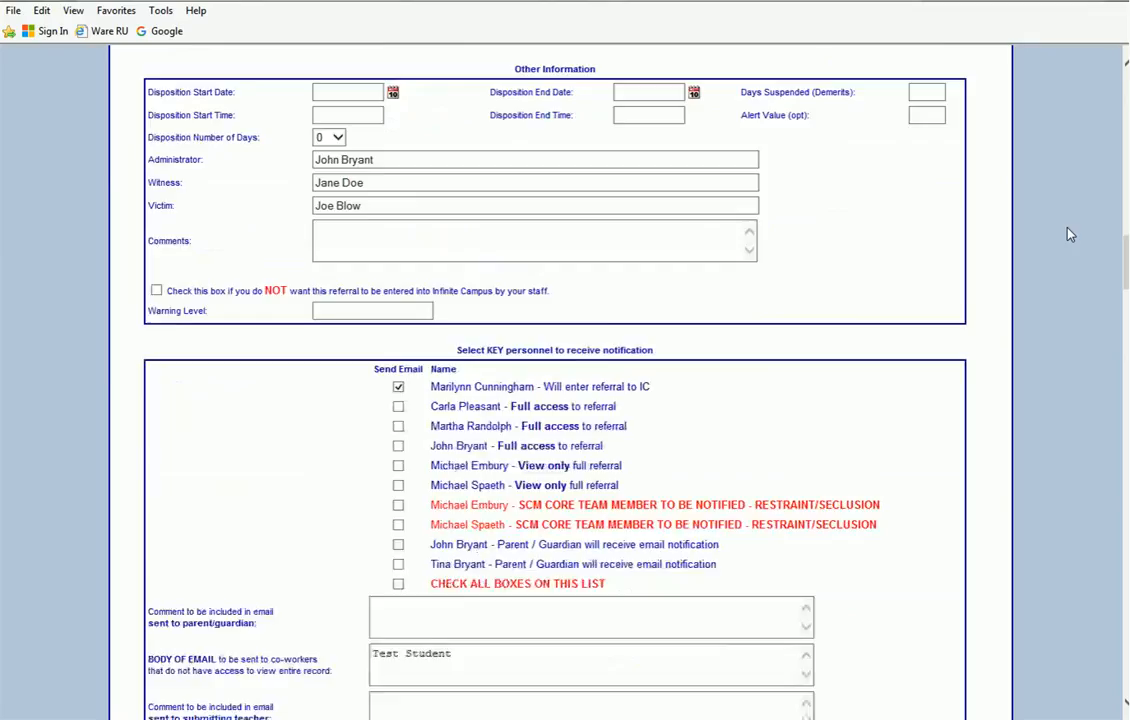
scroll(1068, 234, down, 6)
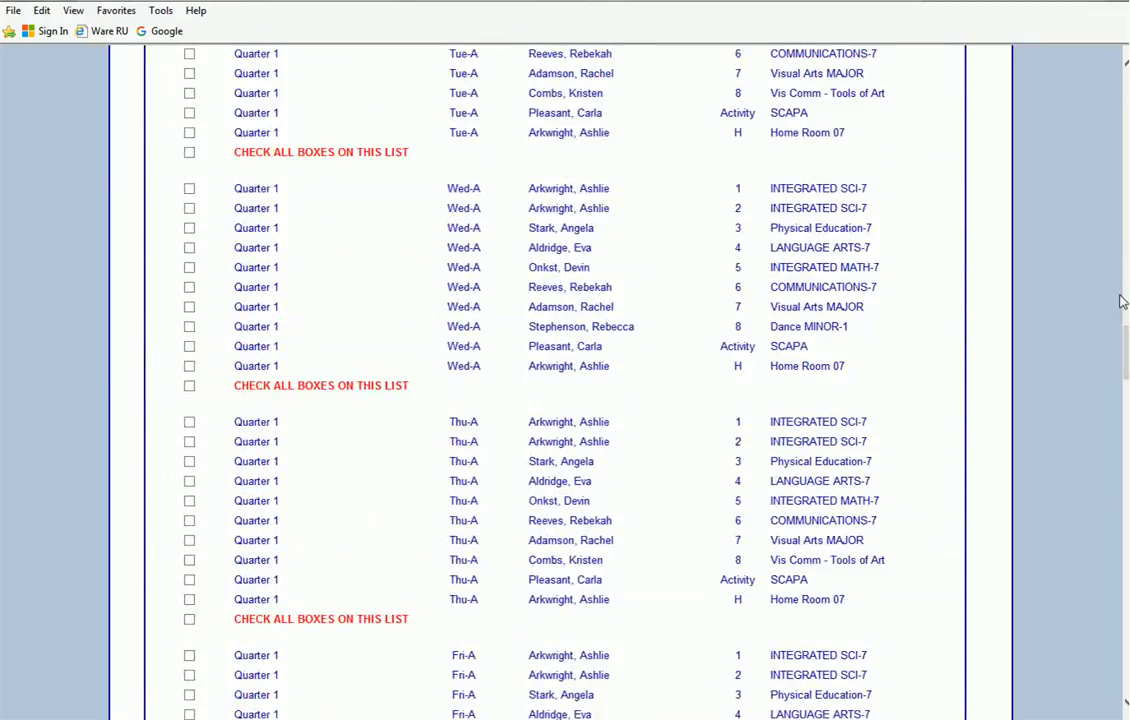
drag(1122, 298, 1115, 668)
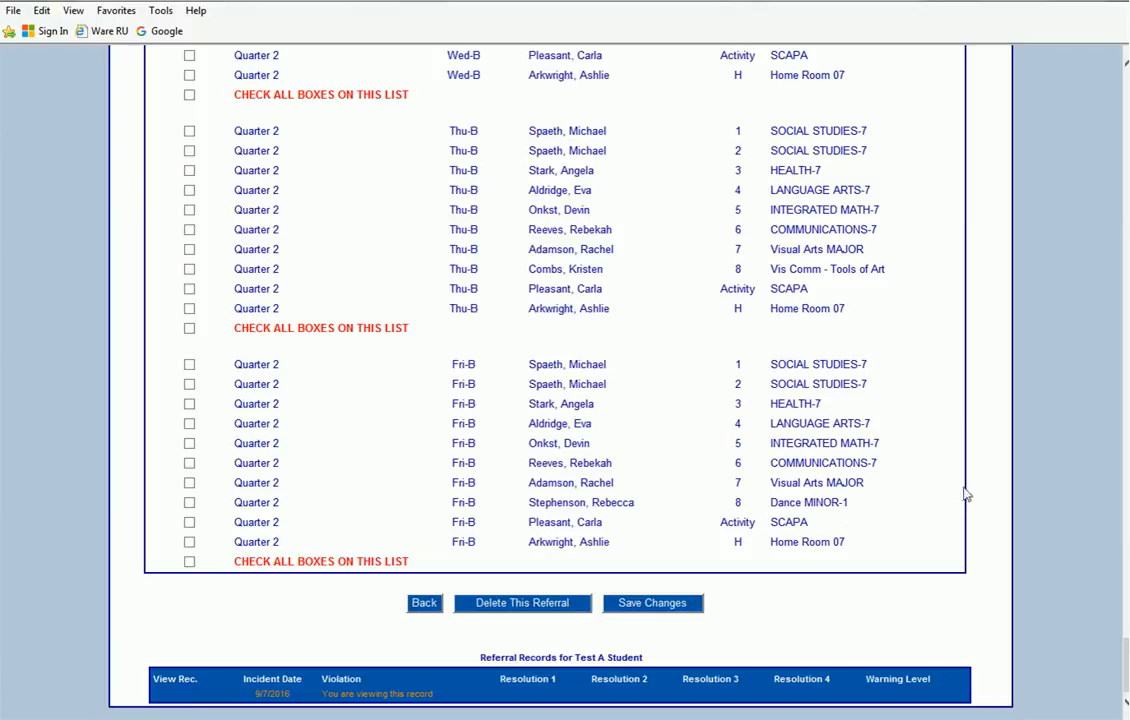
scroll(970, 493, up, 20)
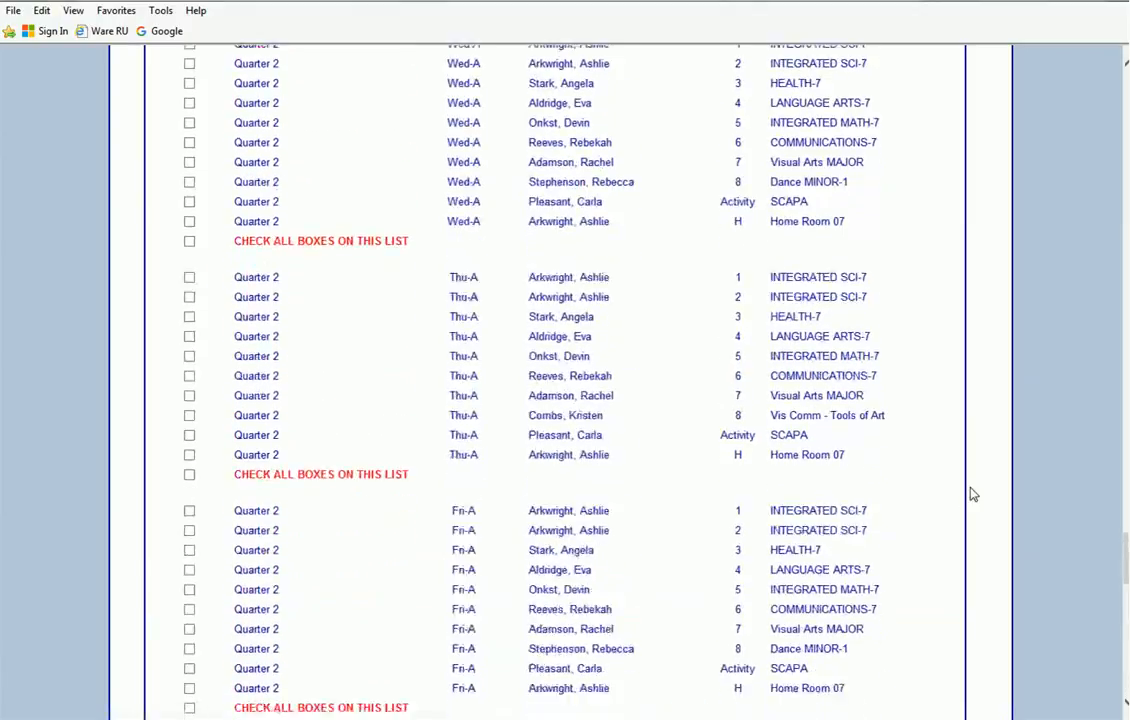
scroll(970, 493, up, 15)
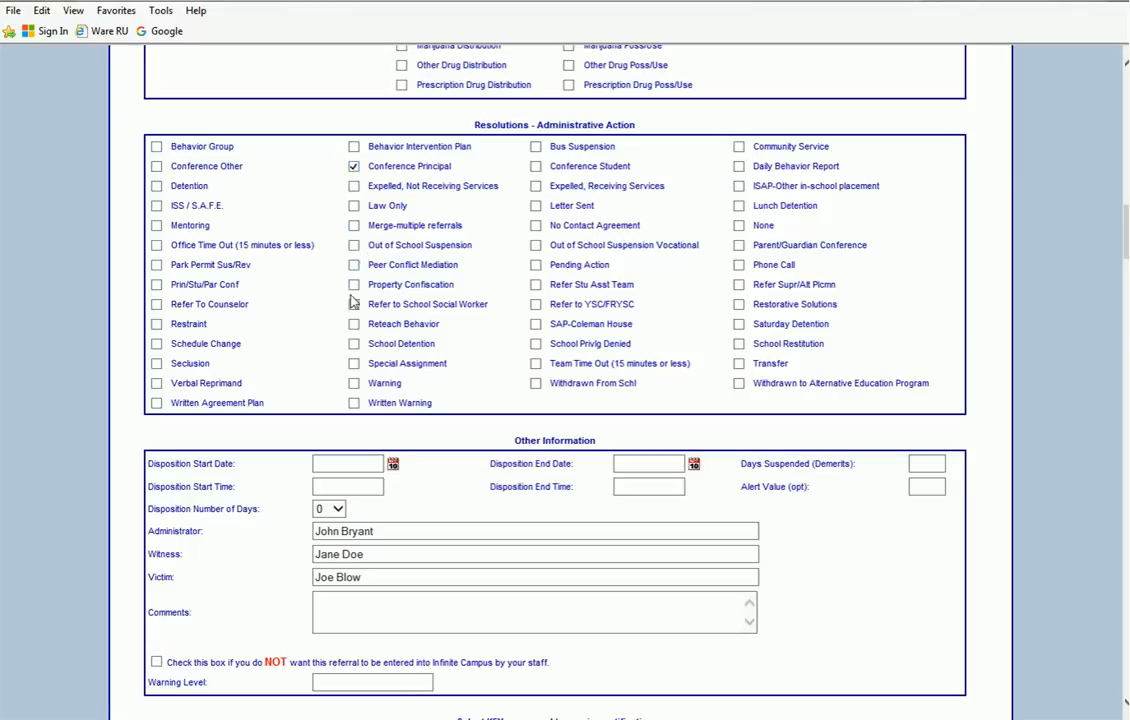
click(354, 344)
Set both the disposition start date and the disposition end date to 9/07/2016.
scroll(825, 396, down, 2)
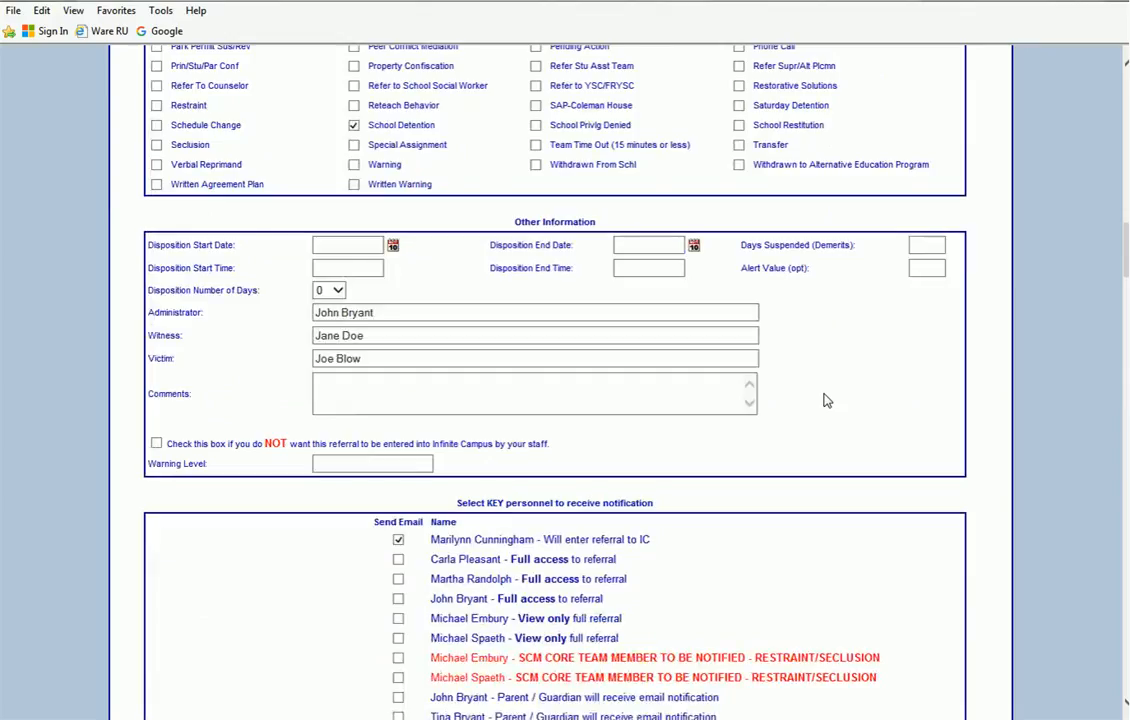
scroll(825, 400, down, 1)
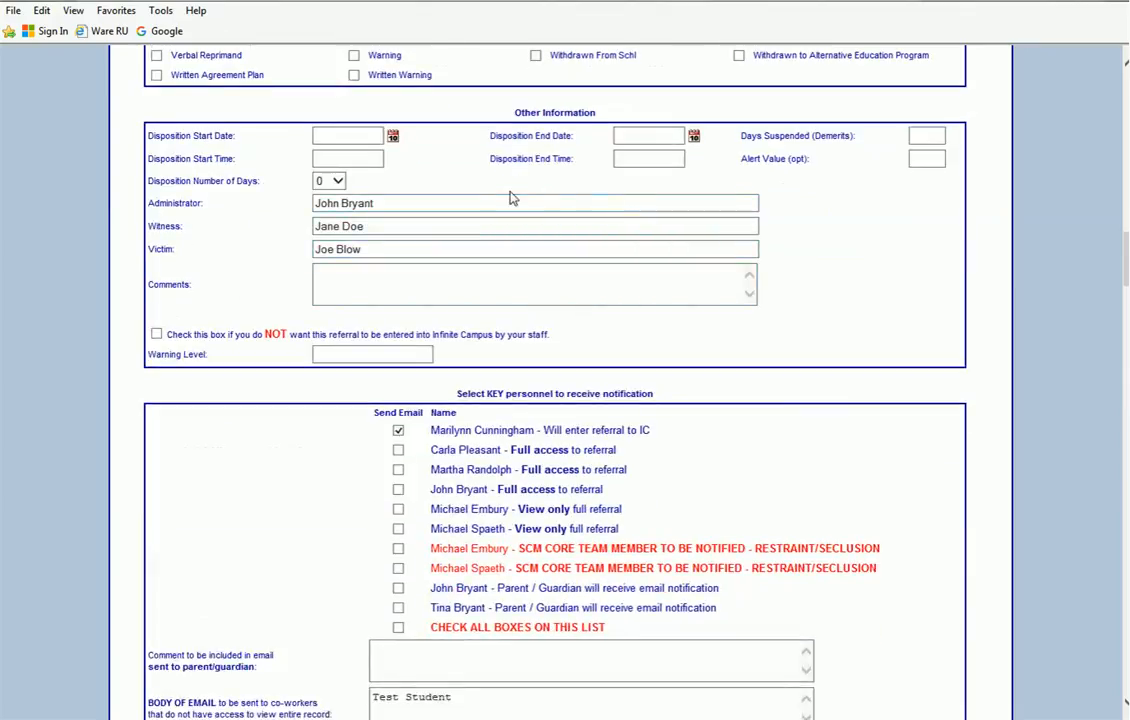
click(394, 142)
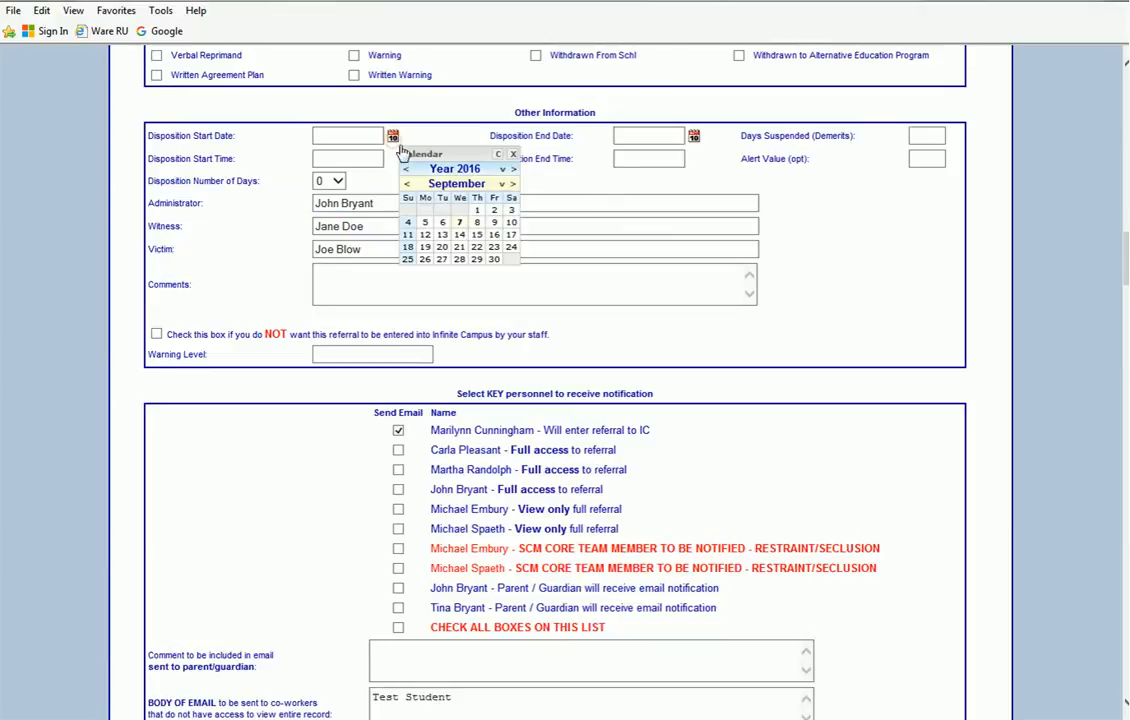
click(405, 205)
click(694, 138)
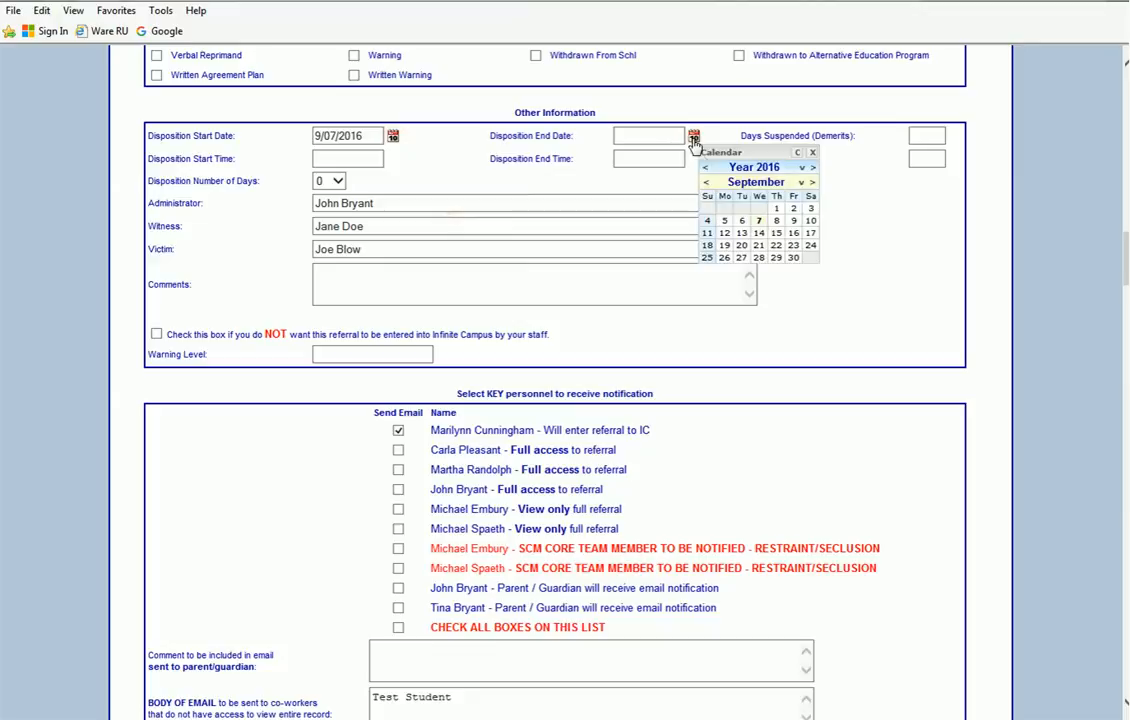
click(764, 228)
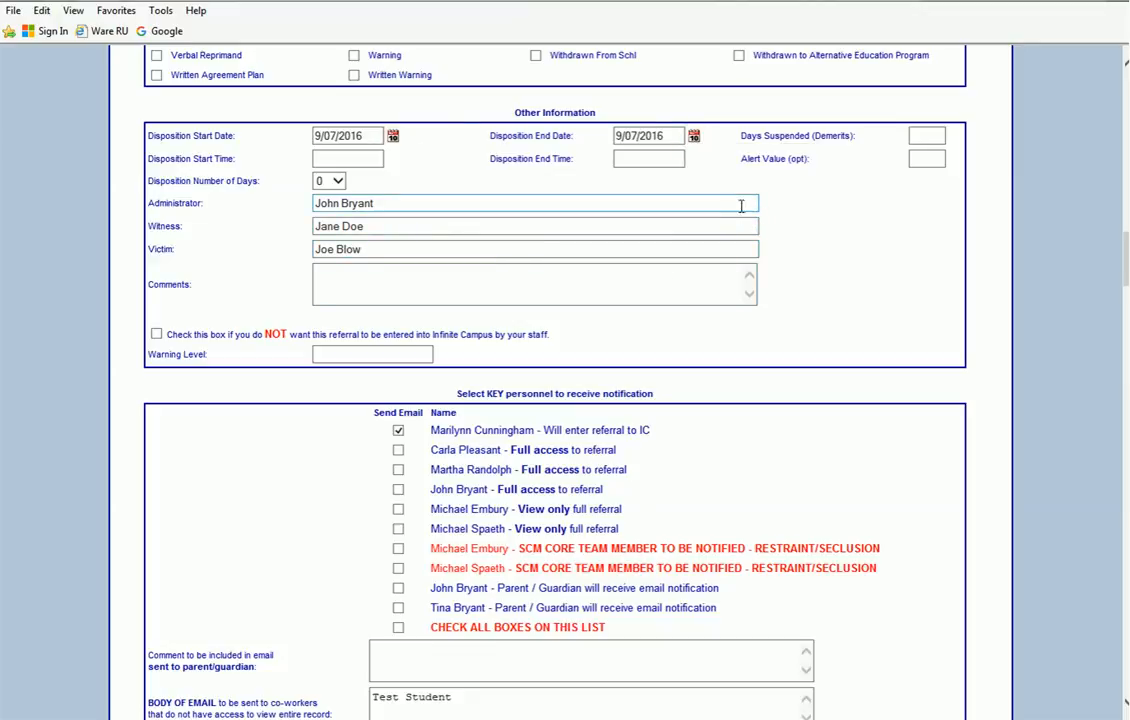
Check the days suspended, disposition start time, administrator, witness and victim fields under Other Information.
click(925, 137)
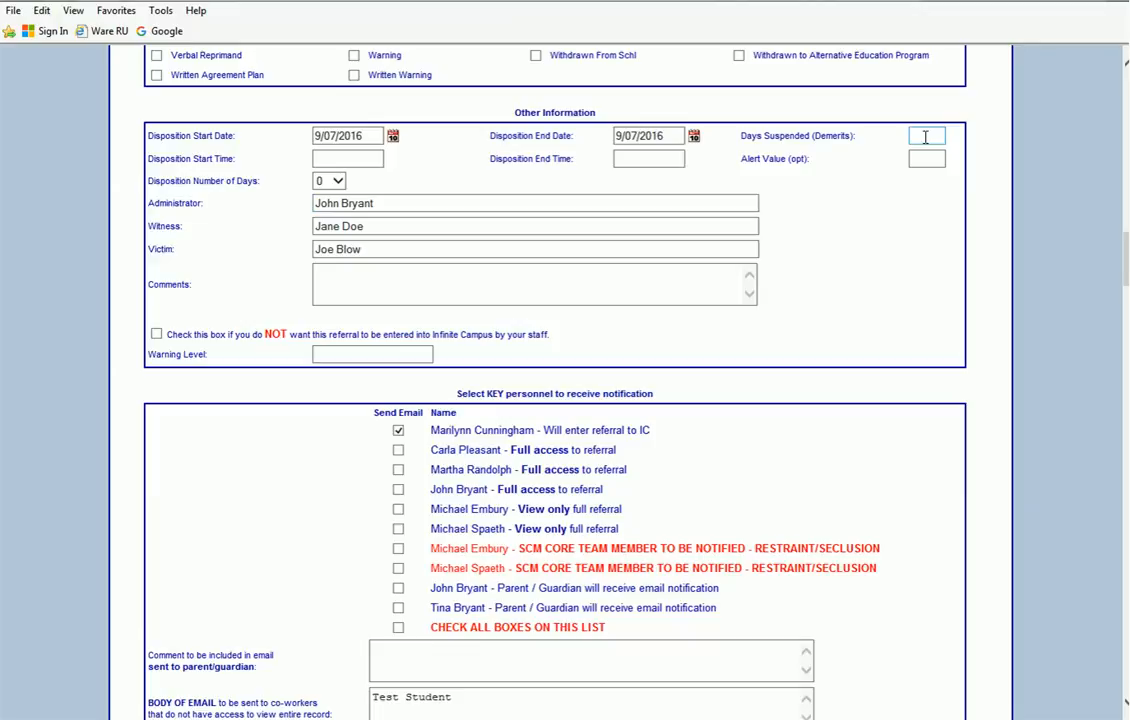
click(358, 157)
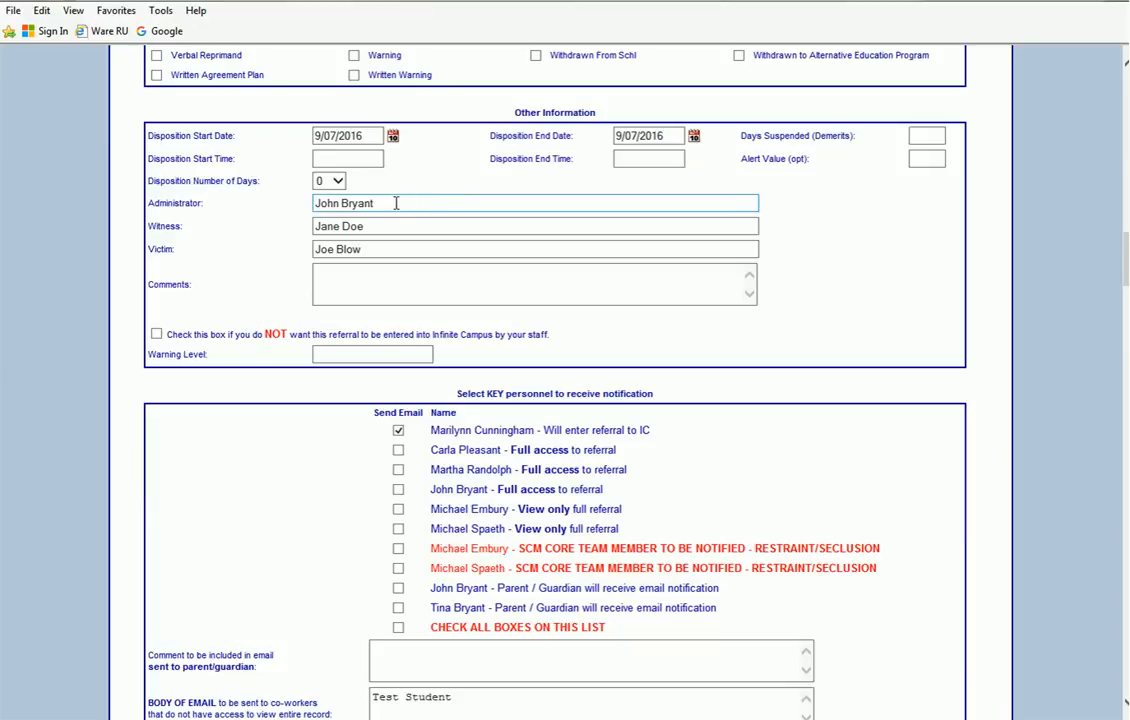
drag(396, 203, 275, 200)
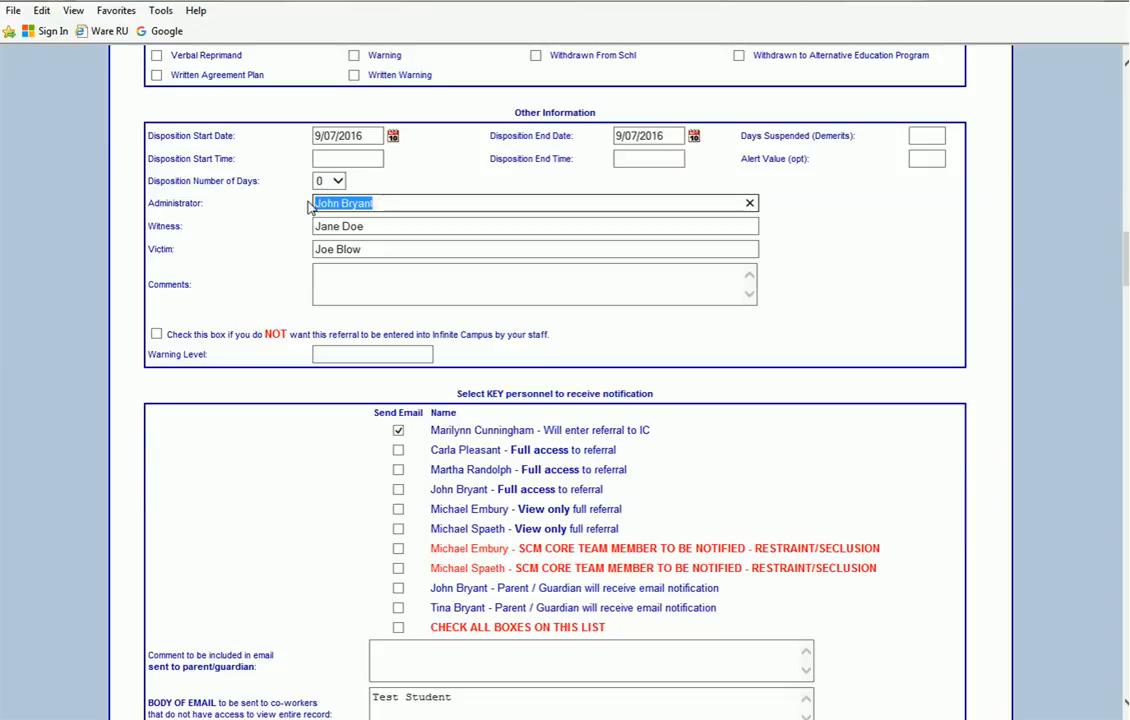
click(376, 226)
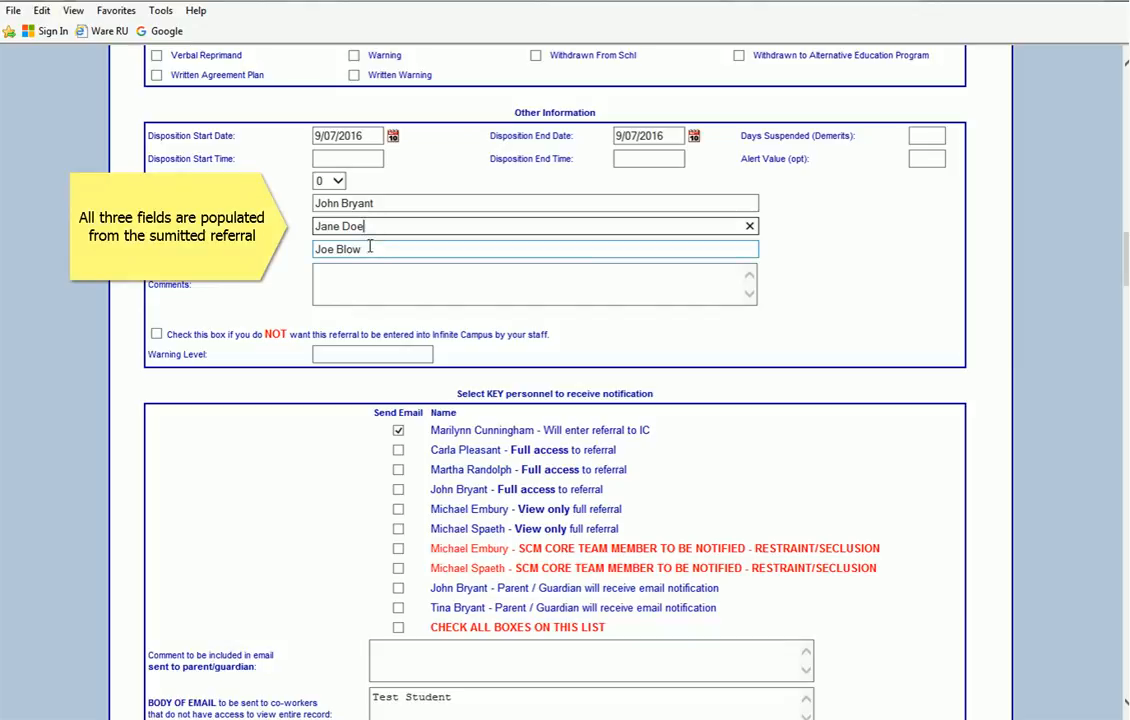
click(370, 248)
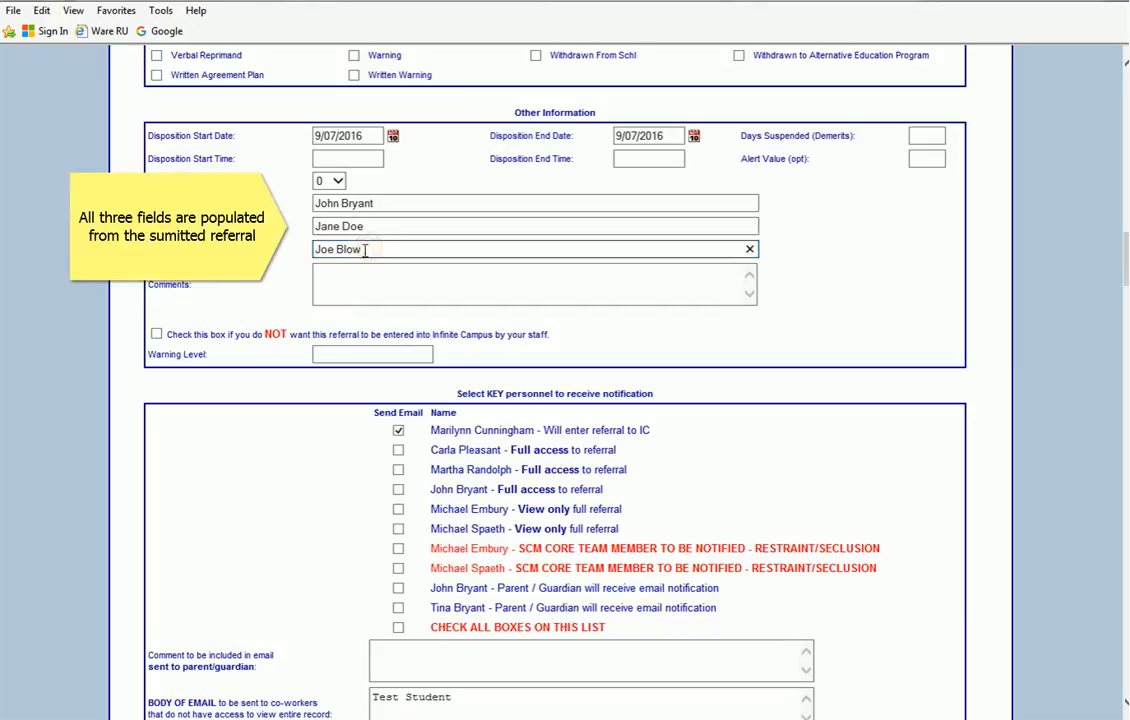
Enter "comments added here" in the Comments field and exclude the referral from entry into Infinite Campus by staff.
click(362, 279)
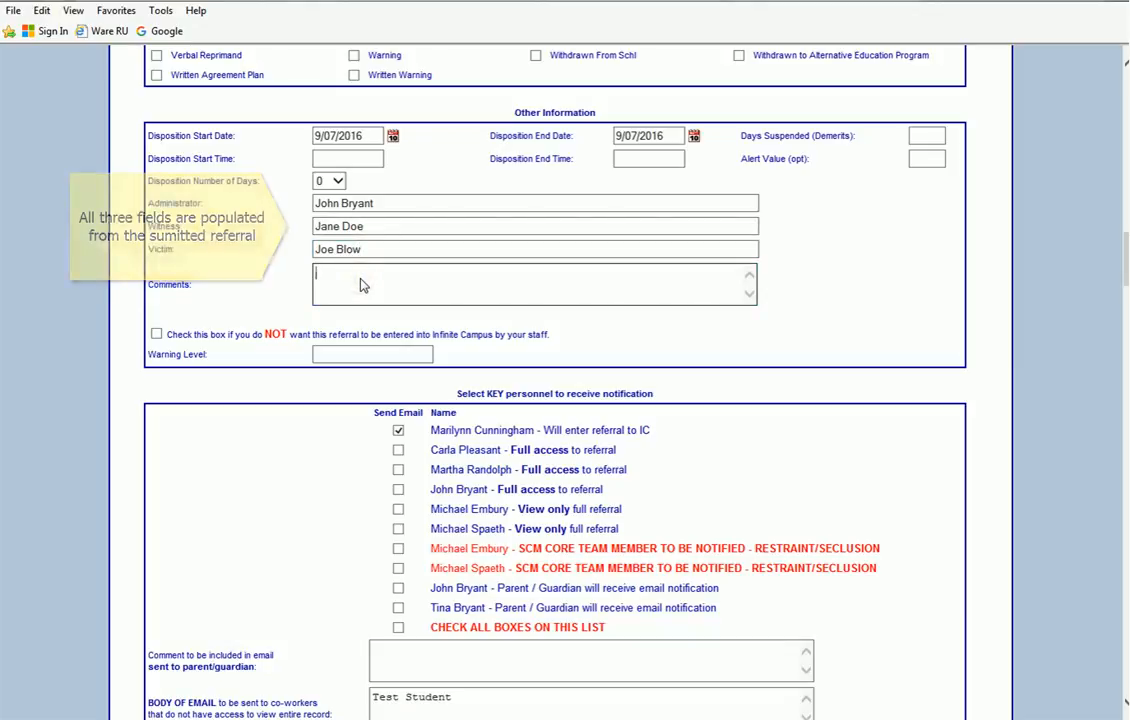
text(c)
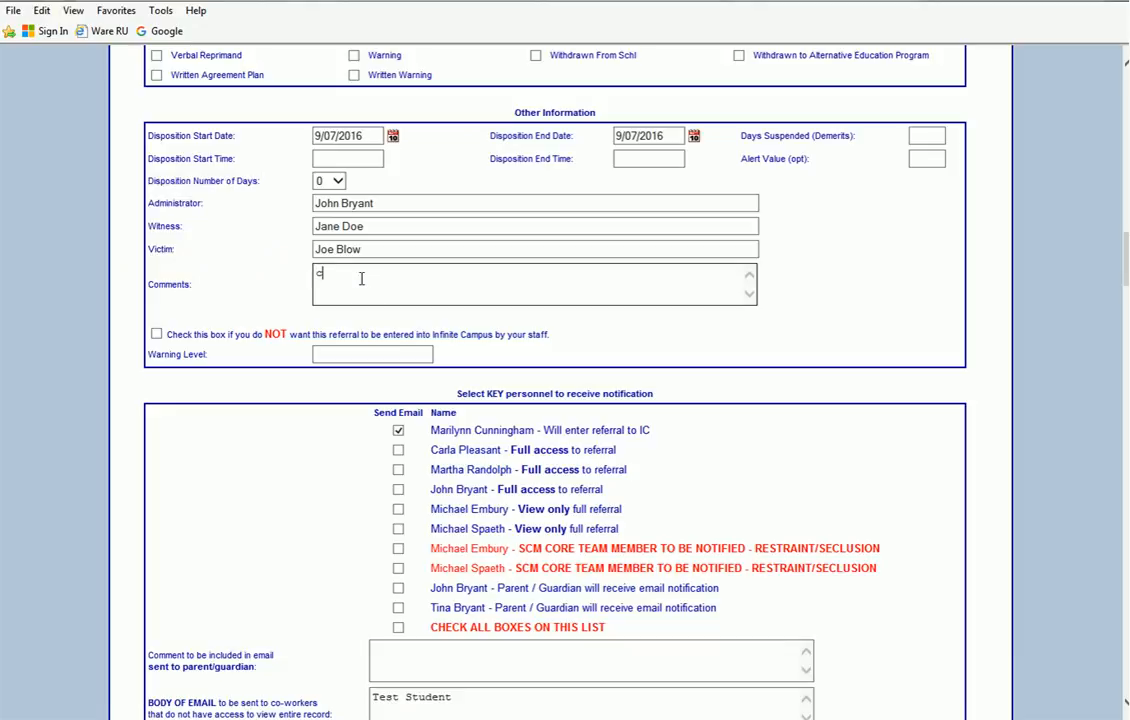
text(omments added here)
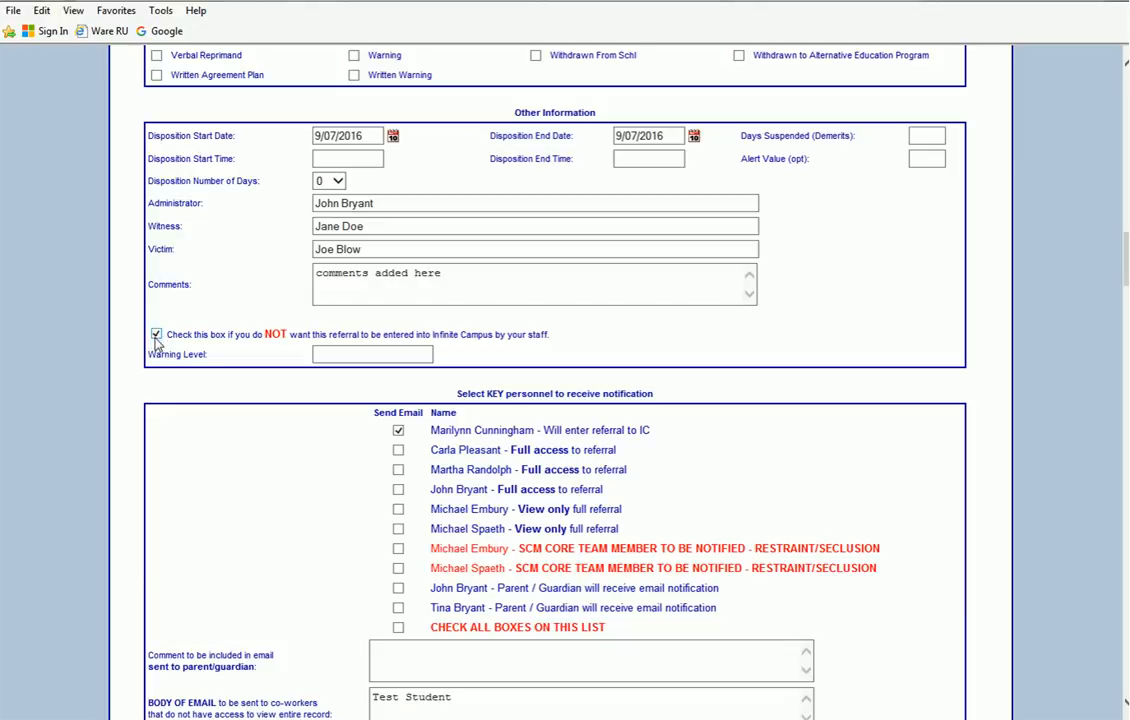
Set the warning level to Green and check the Warning Level column in the student's referral records.
click(322, 353)
text(Green)
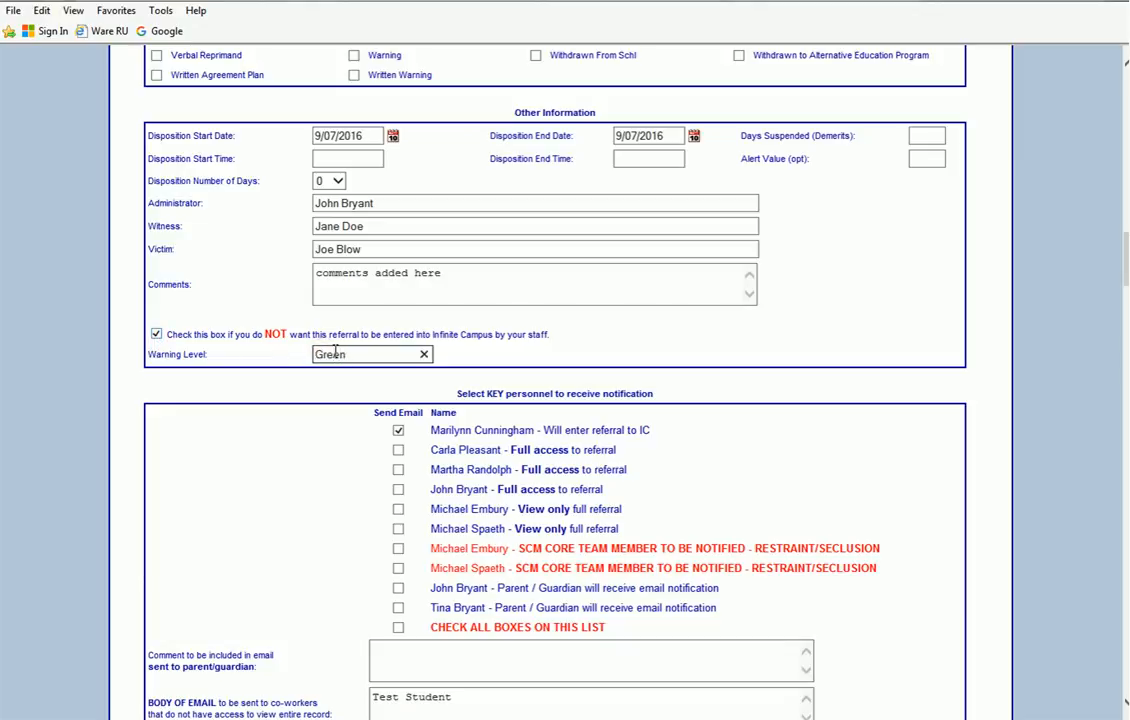
drag(1124, 245, 1122, 661)
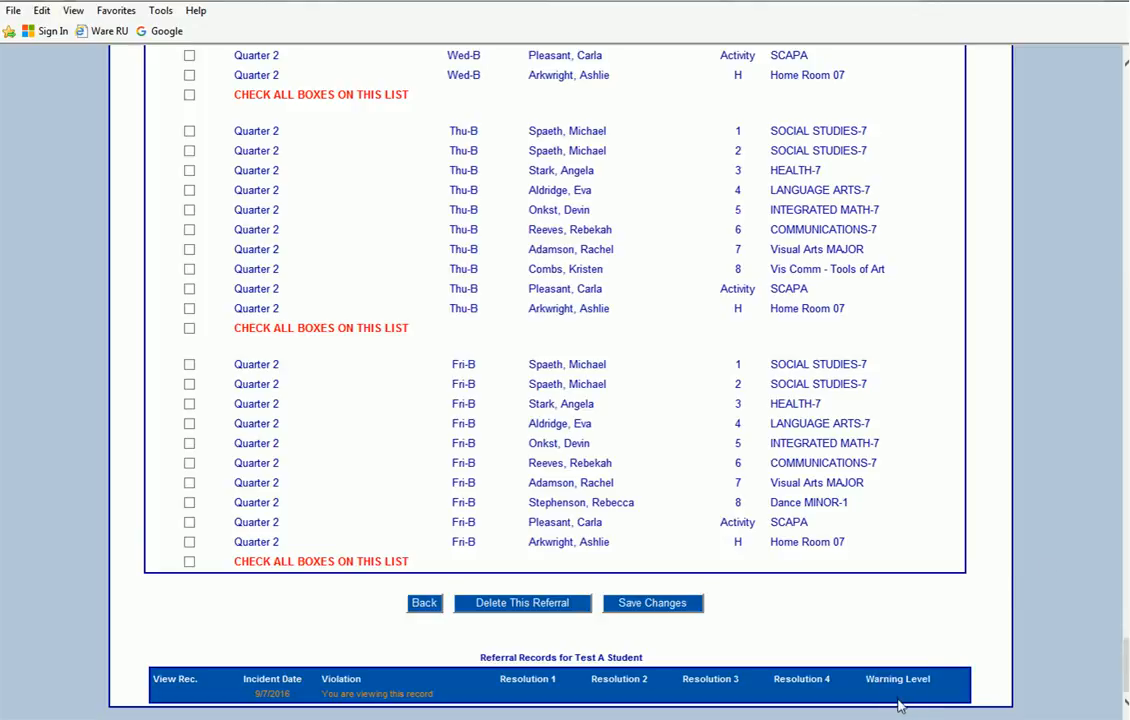
drag(1124, 680, 1126, 262)
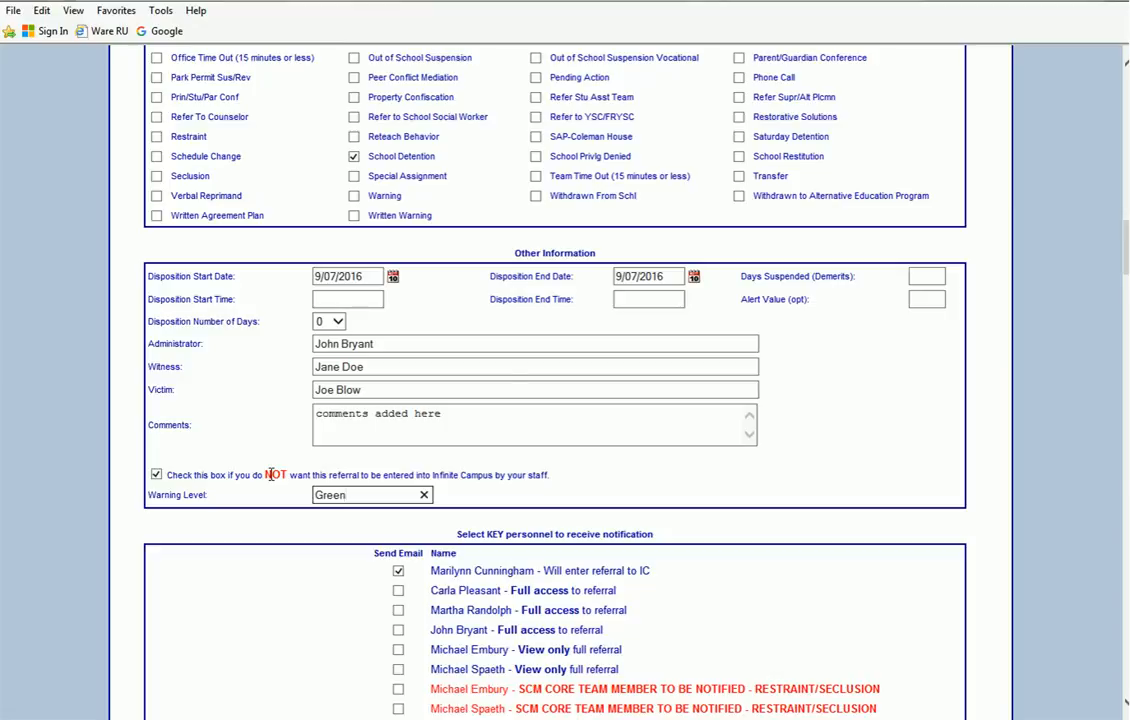
Add the first View only recipient, both SCM core team members and both parents/guardians to the key personnel email notification.
scroll(640, 384, down, 2)
scroll(646, 384, down, 2)
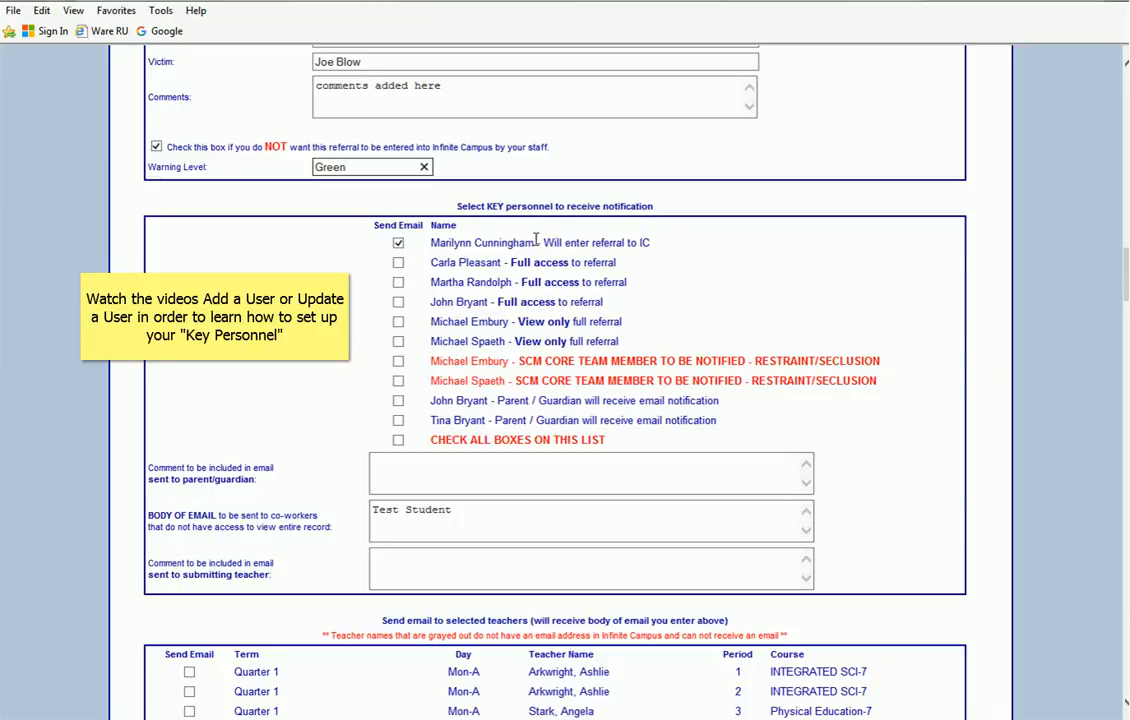
drag(650, 243, 555, 248)
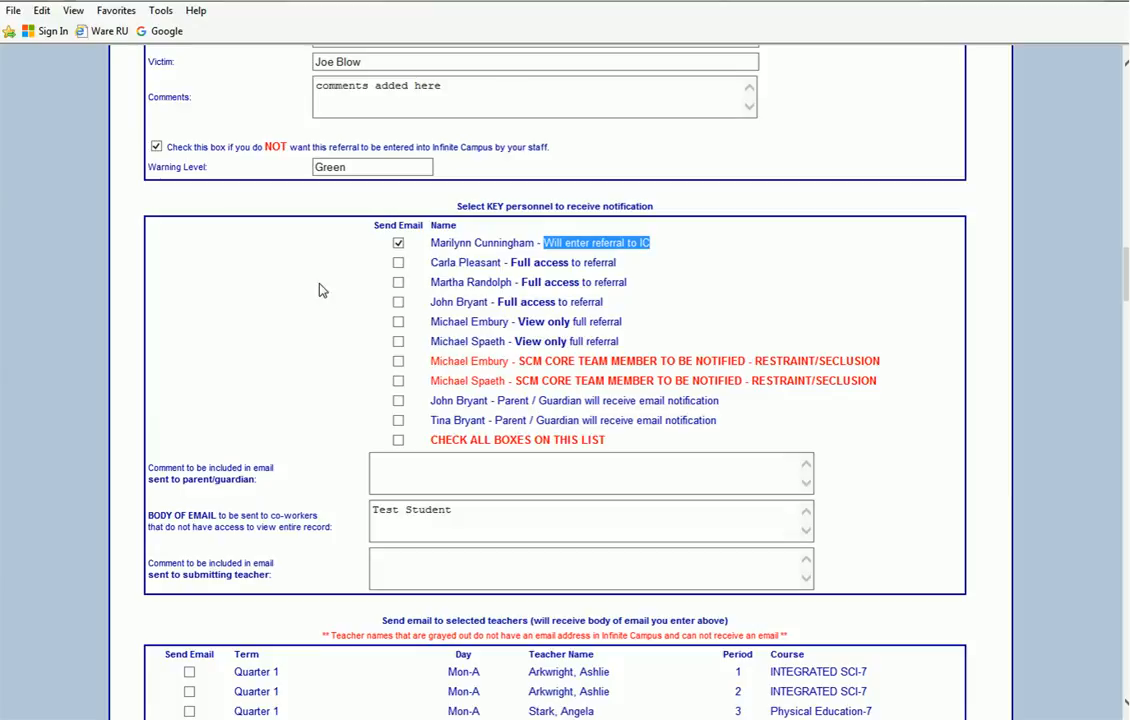
click(399, 245)
click(399, 245)
click(398, 323)
click(398, 362)
click(396, 382)
click(398, 402)
click(398, 421)
Write the parent/guardian email comment: address the parent by name, followed by "we really need to have a meeting to discuss this incident.".
drag(1122, 285, 1122, 186)
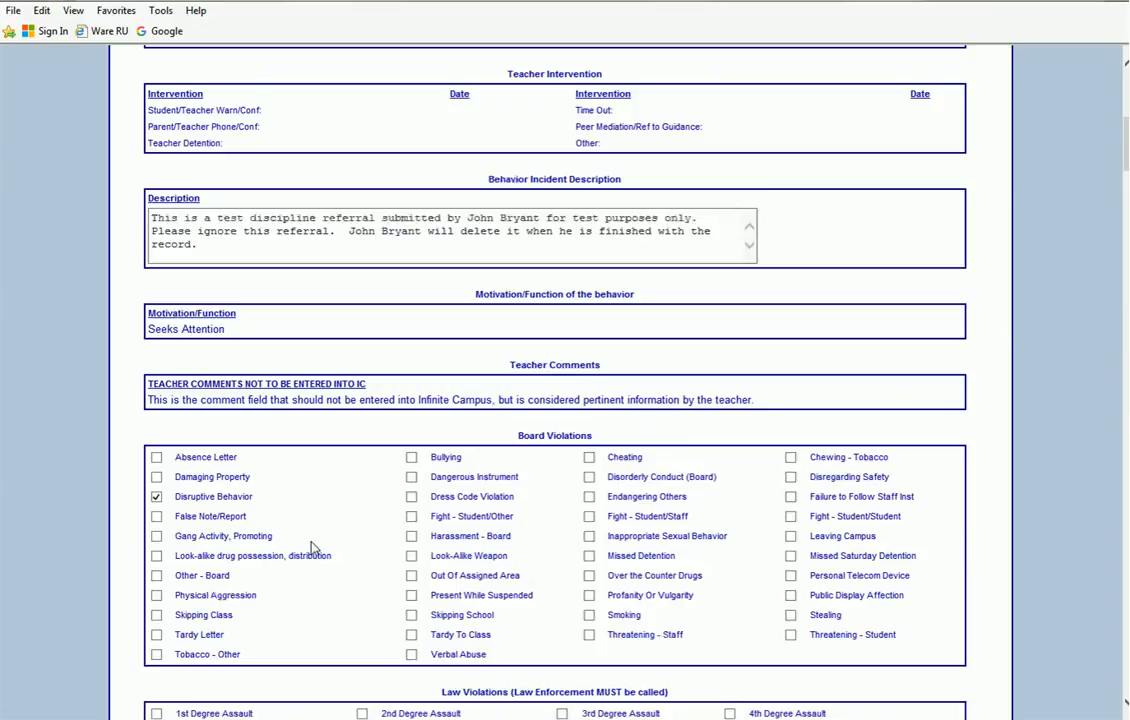
drag(1124, 167, 1124, 249)
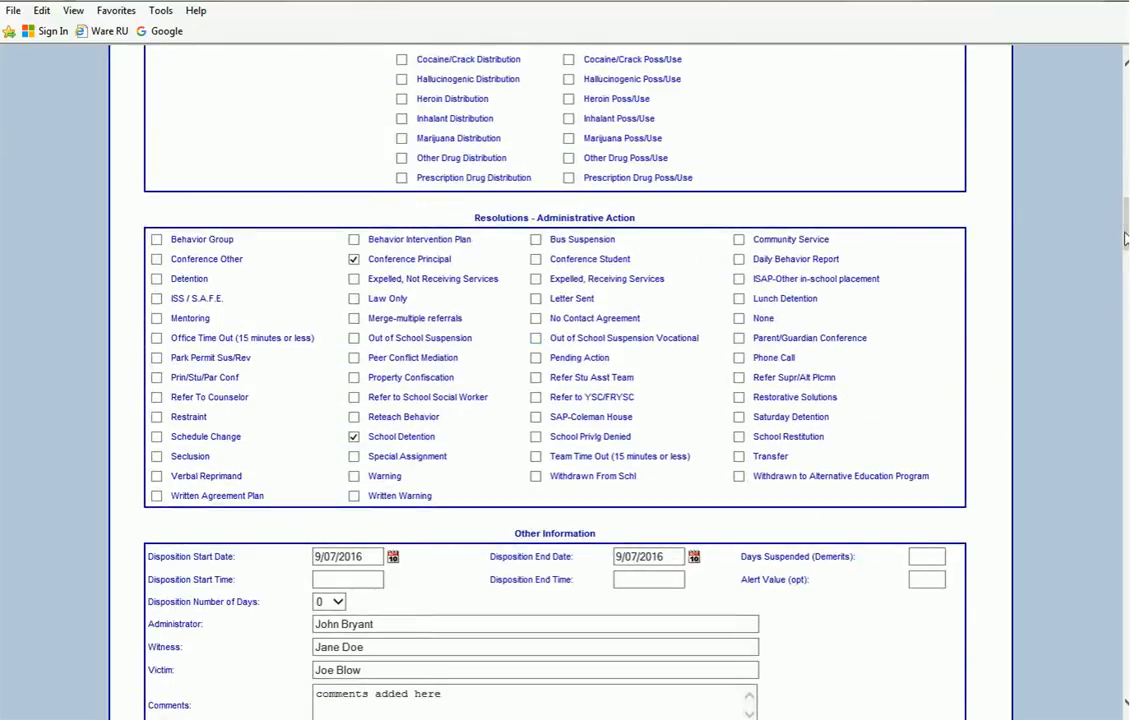
drag(1124, 238, 1122, 287)
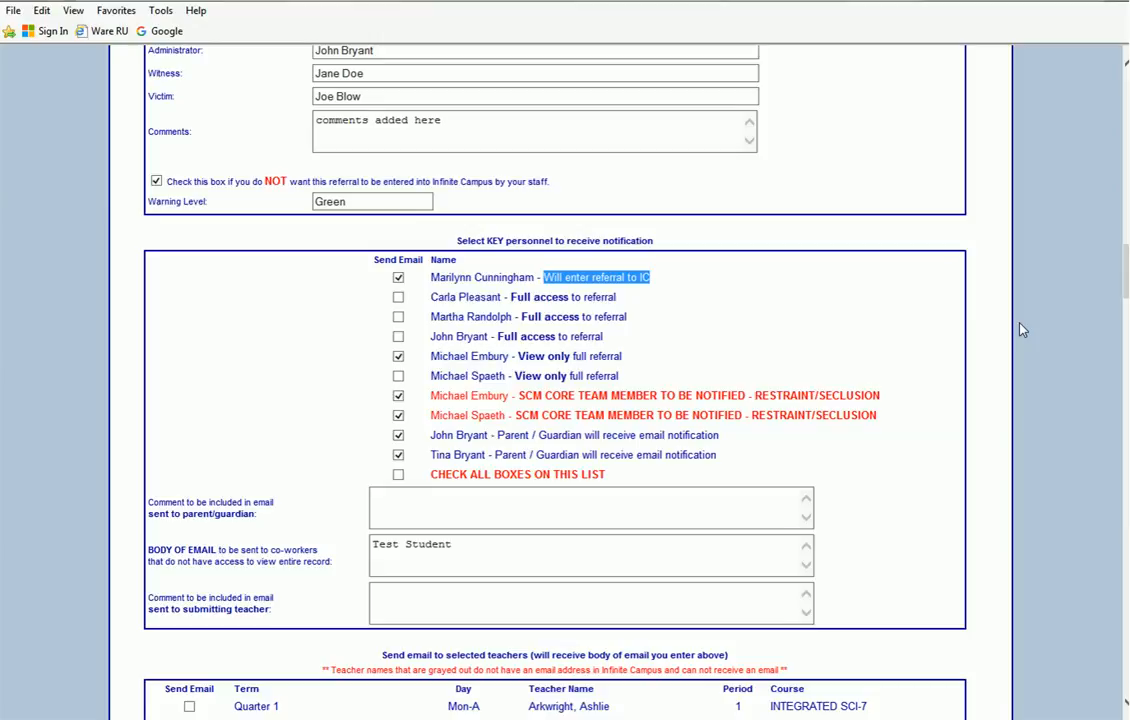
click(501, 500)
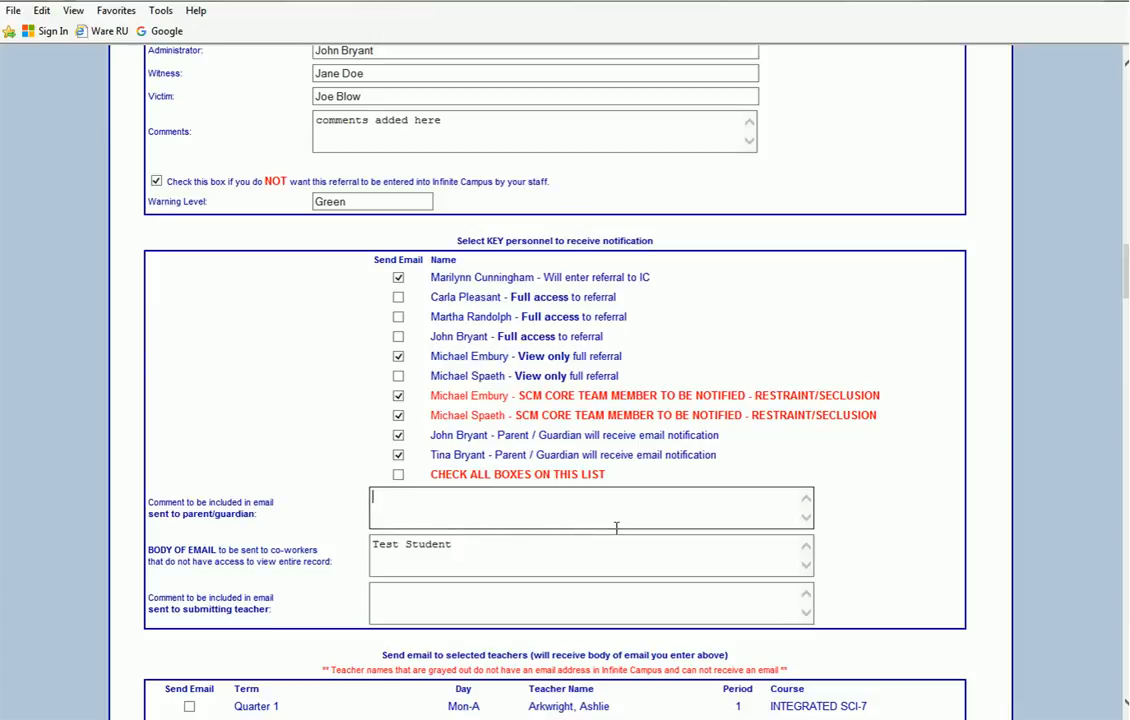
text(Mr. JOne)
key(BackSpace)
key(BackSpace)
key(BackSpace)
text(ones, )
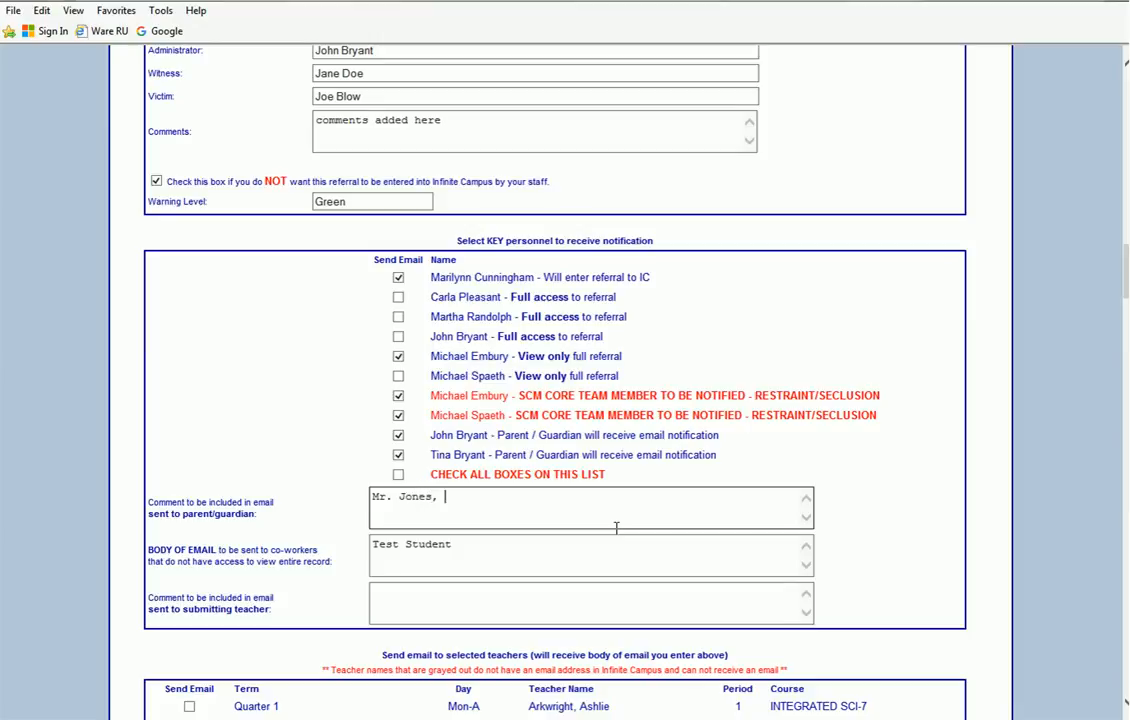
text(we really need to have a )
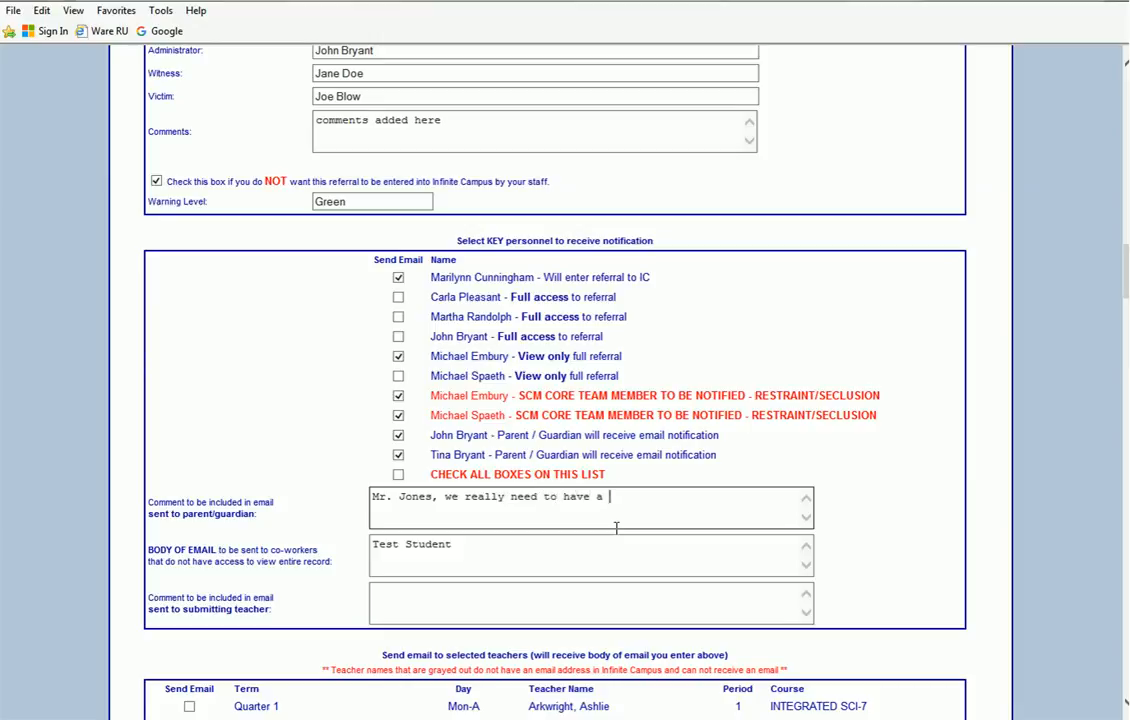
text(meeting to discuss this i)
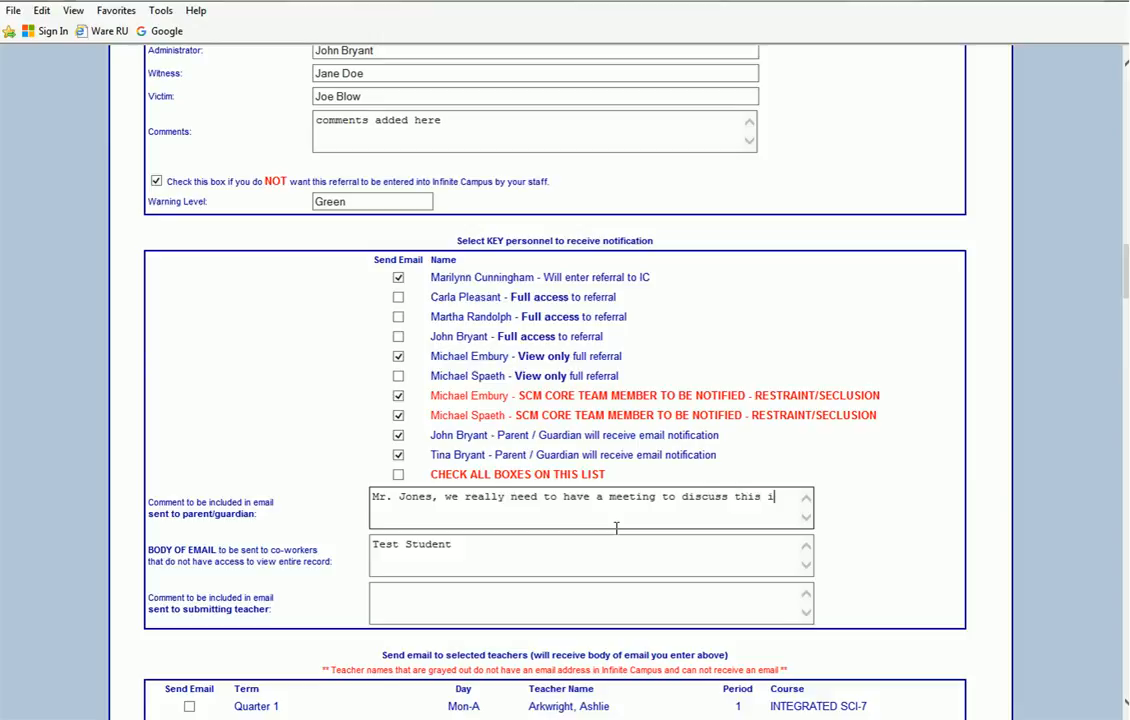
text(ncident.)
Complete the body of the email to co-workers so it reads "Test Student will be in SAFE second period.".
drag(514, 376, 620, 377)
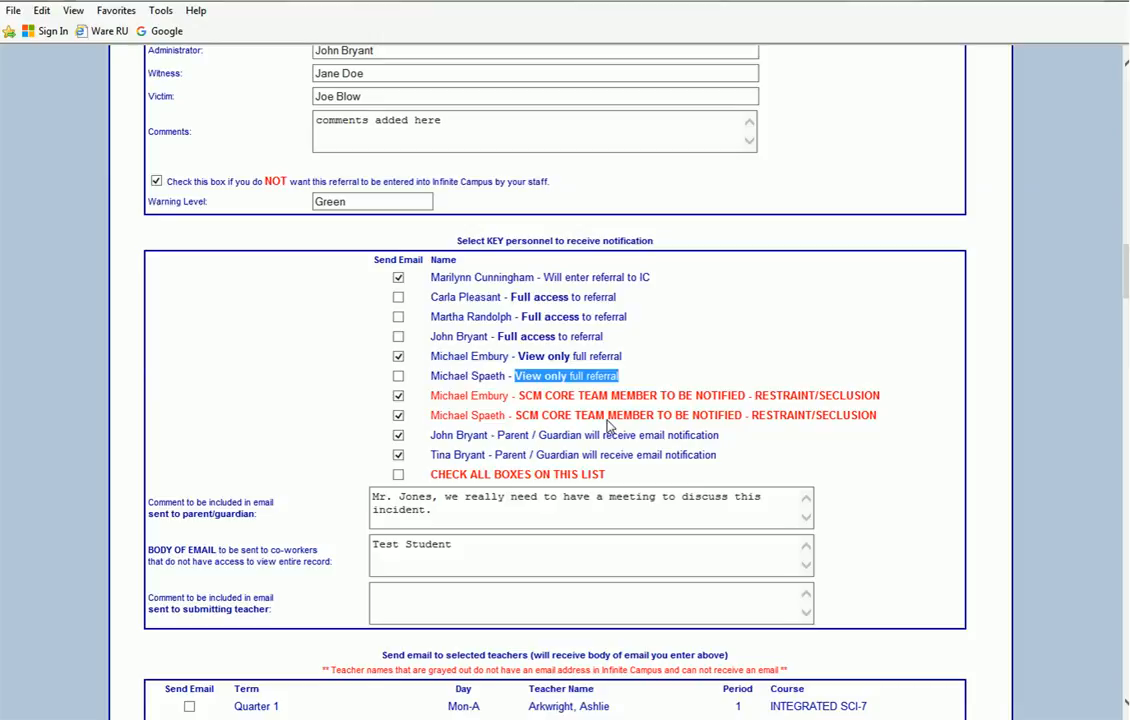
click(494, 546)
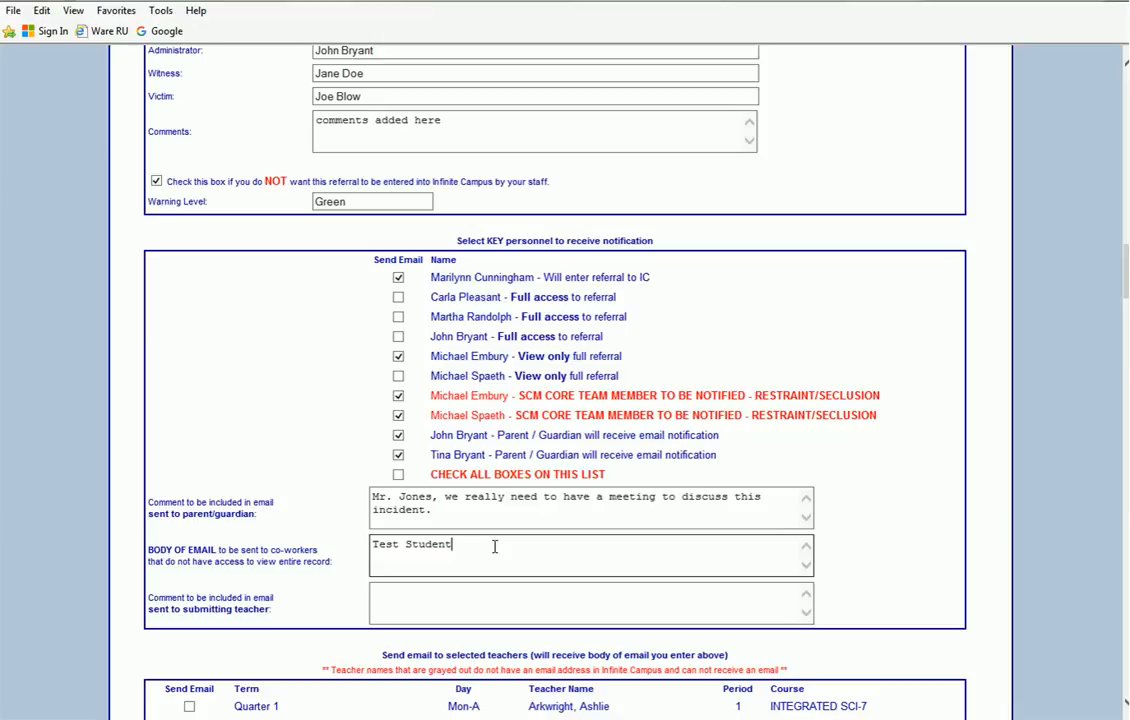
text(will be in SAFE second perio)
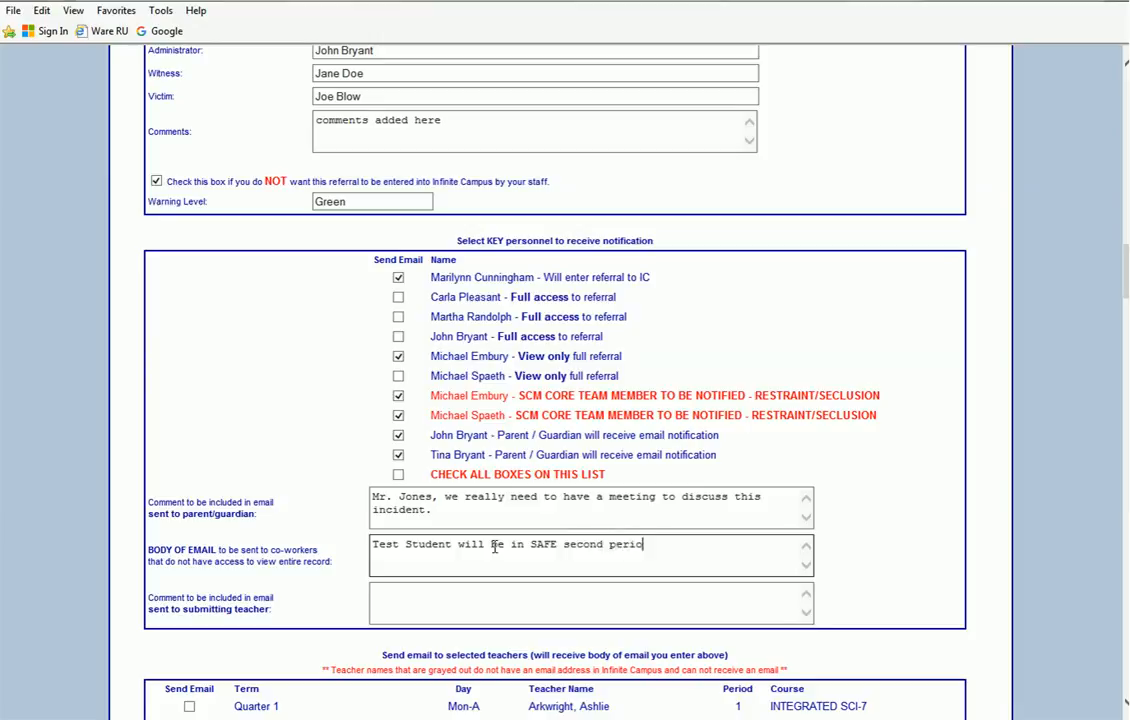
text(d.)
Enter "how to handle the situation" as the comment included in the email to the submitting teacher.
scroll(878, 381, down, 1)
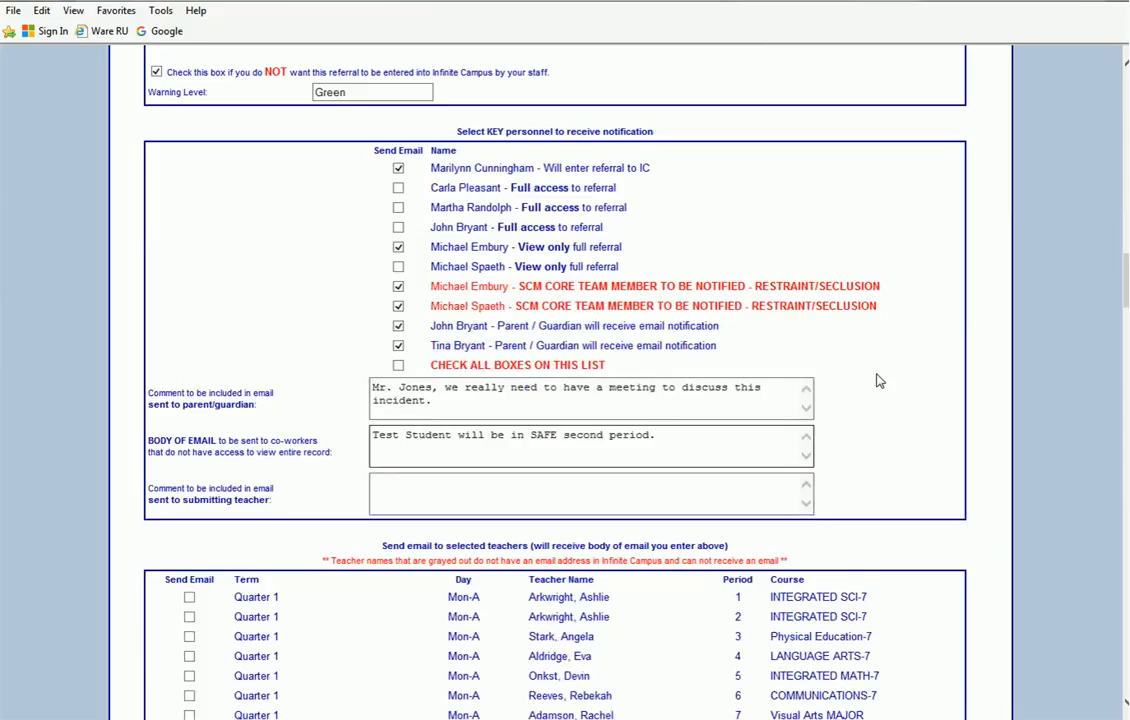
click(664, 485)
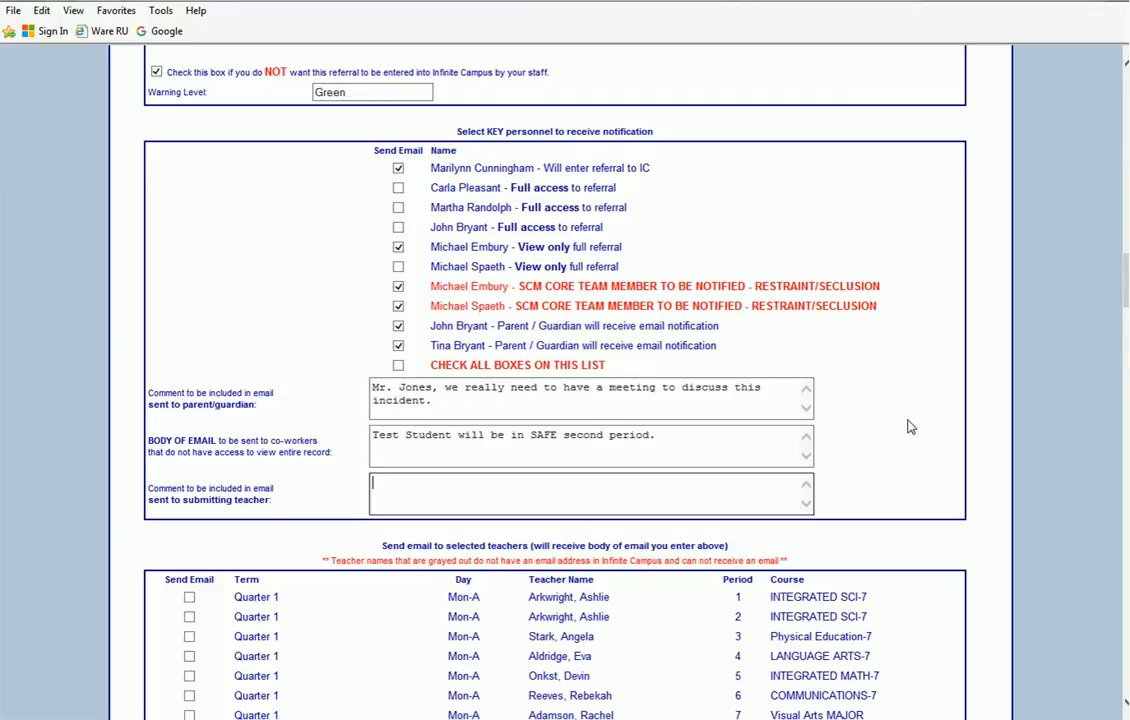
text(how to handle the situation)
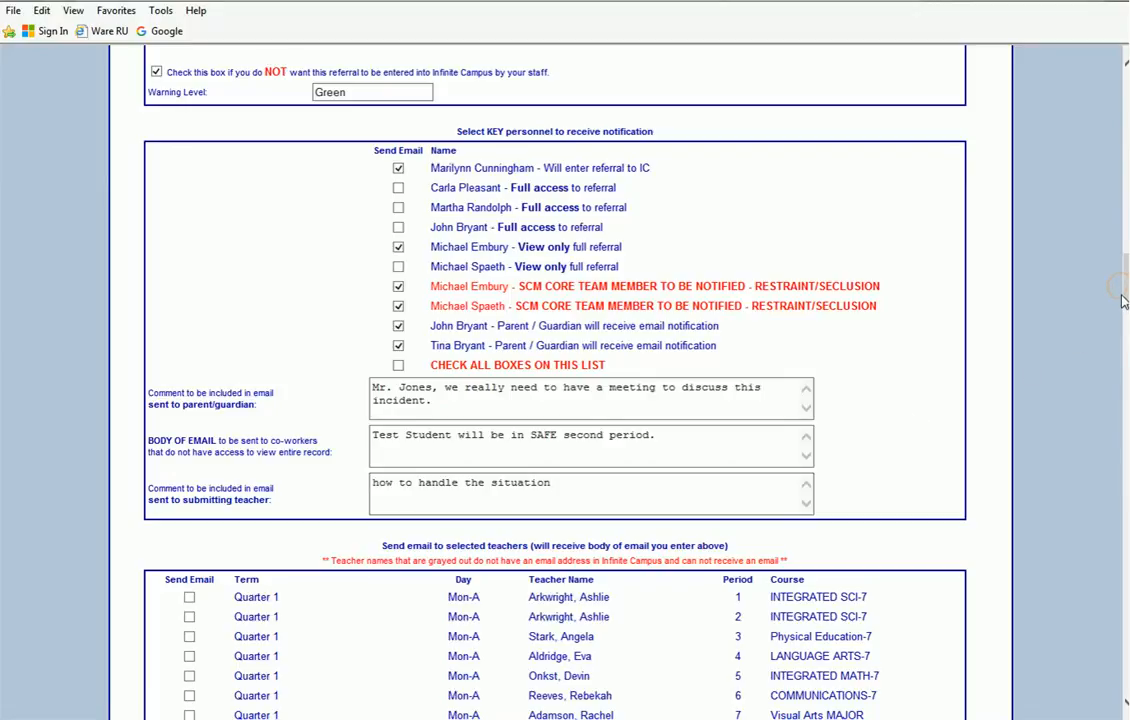
Select the Quarter 1 Mon-A period 3 Physical Education-7 teacher to receive the email, and save the referral changes.
scroll(1124, 299, down, 3)
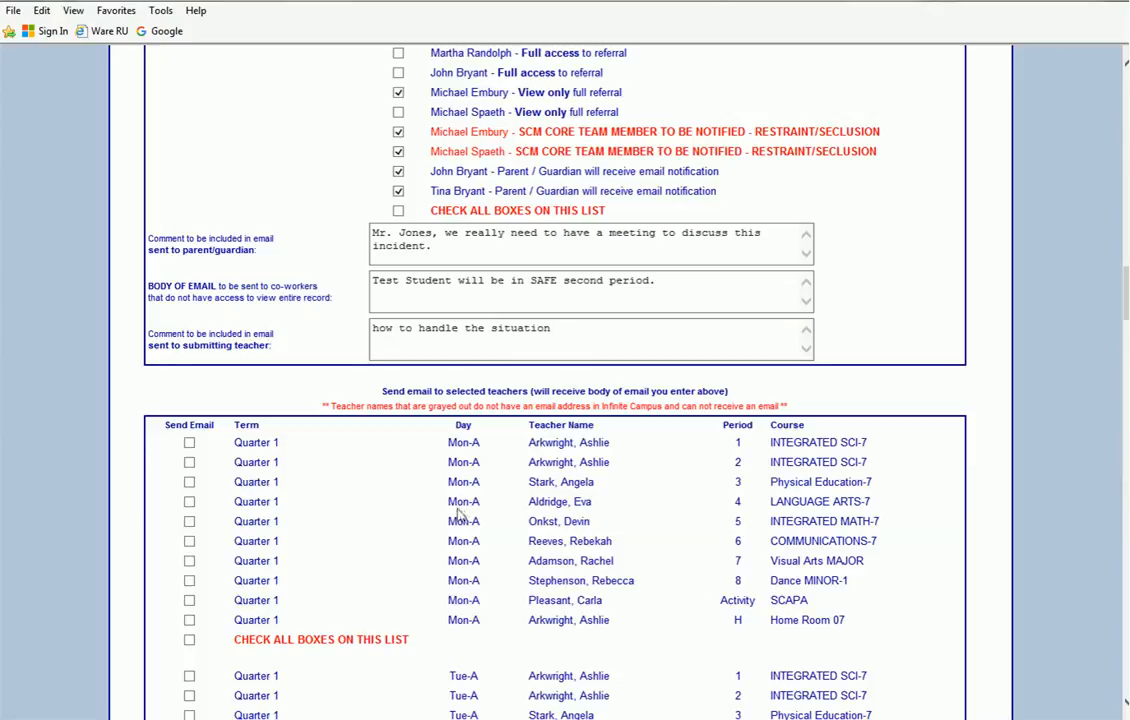
click(189, 482)
drag(668, 281, 353, 275)
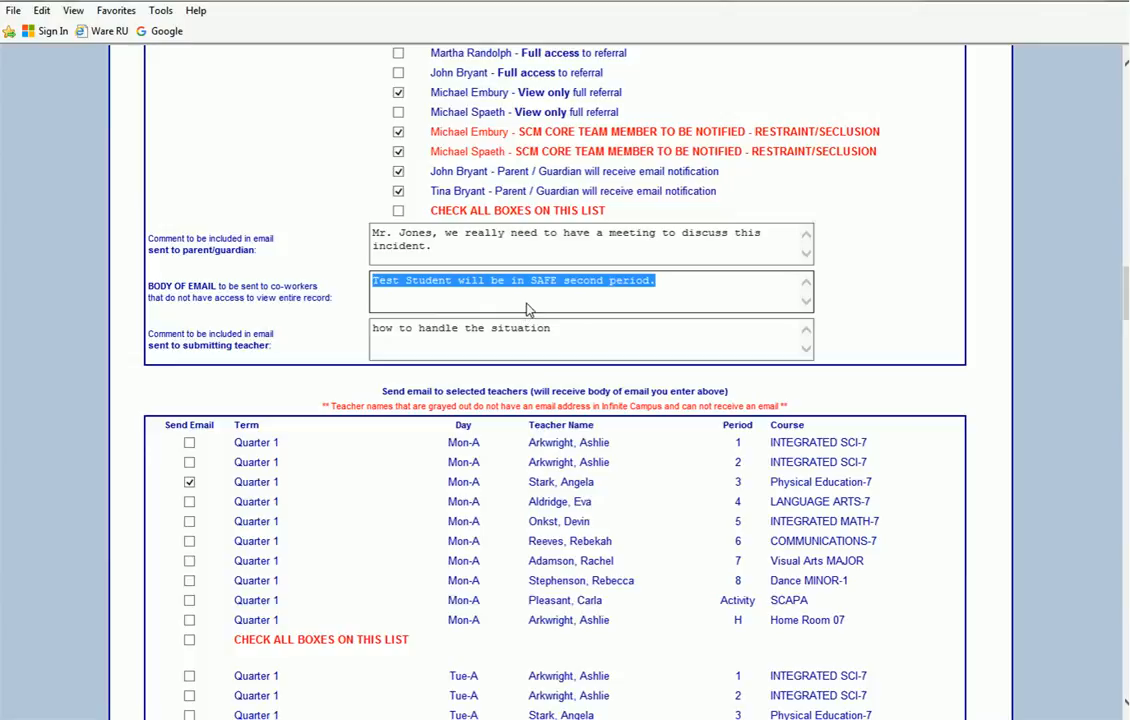
drag(1124, 302, 1088, 665)
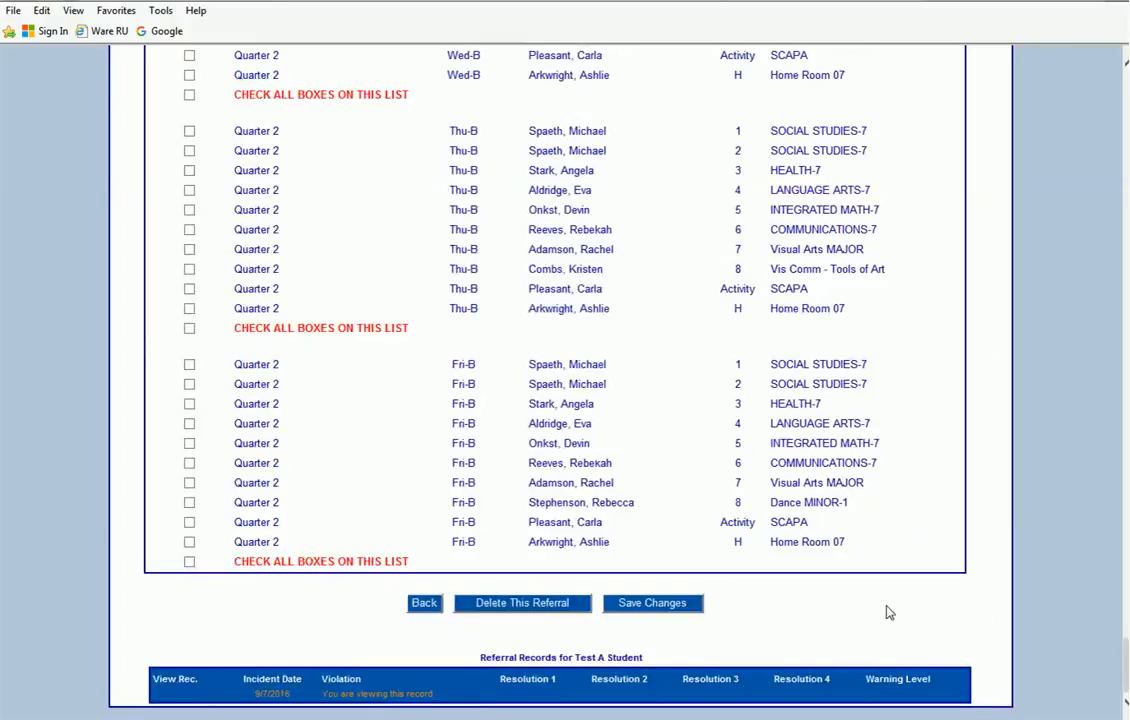
click(668, 612)
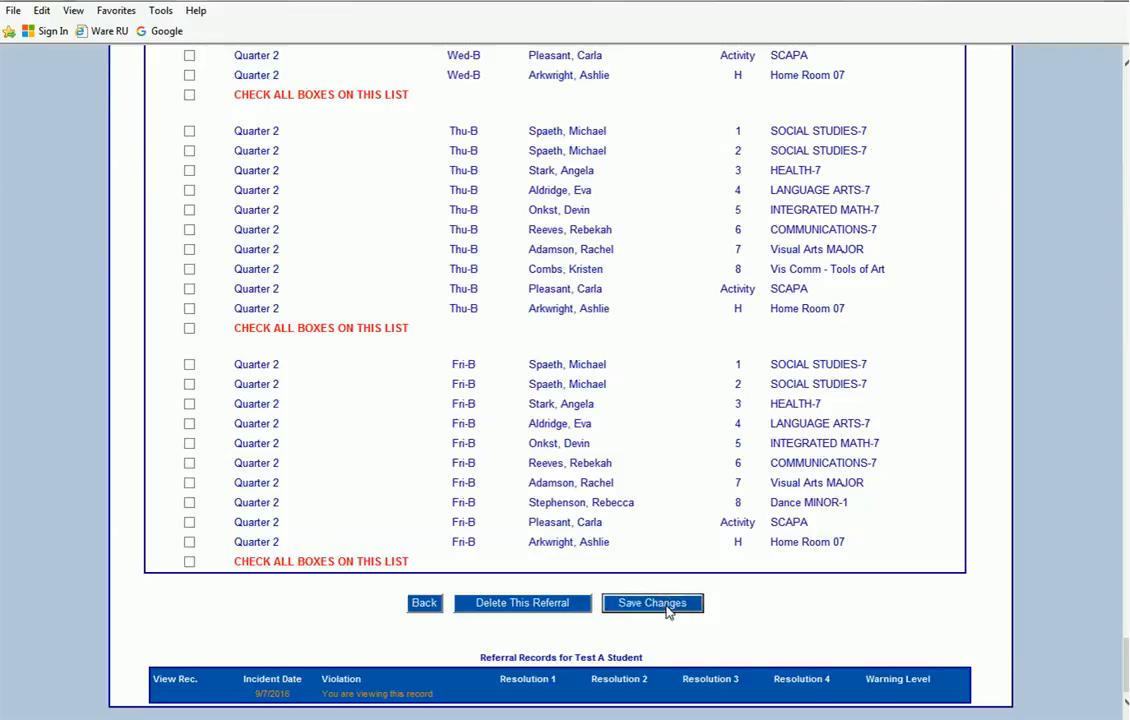